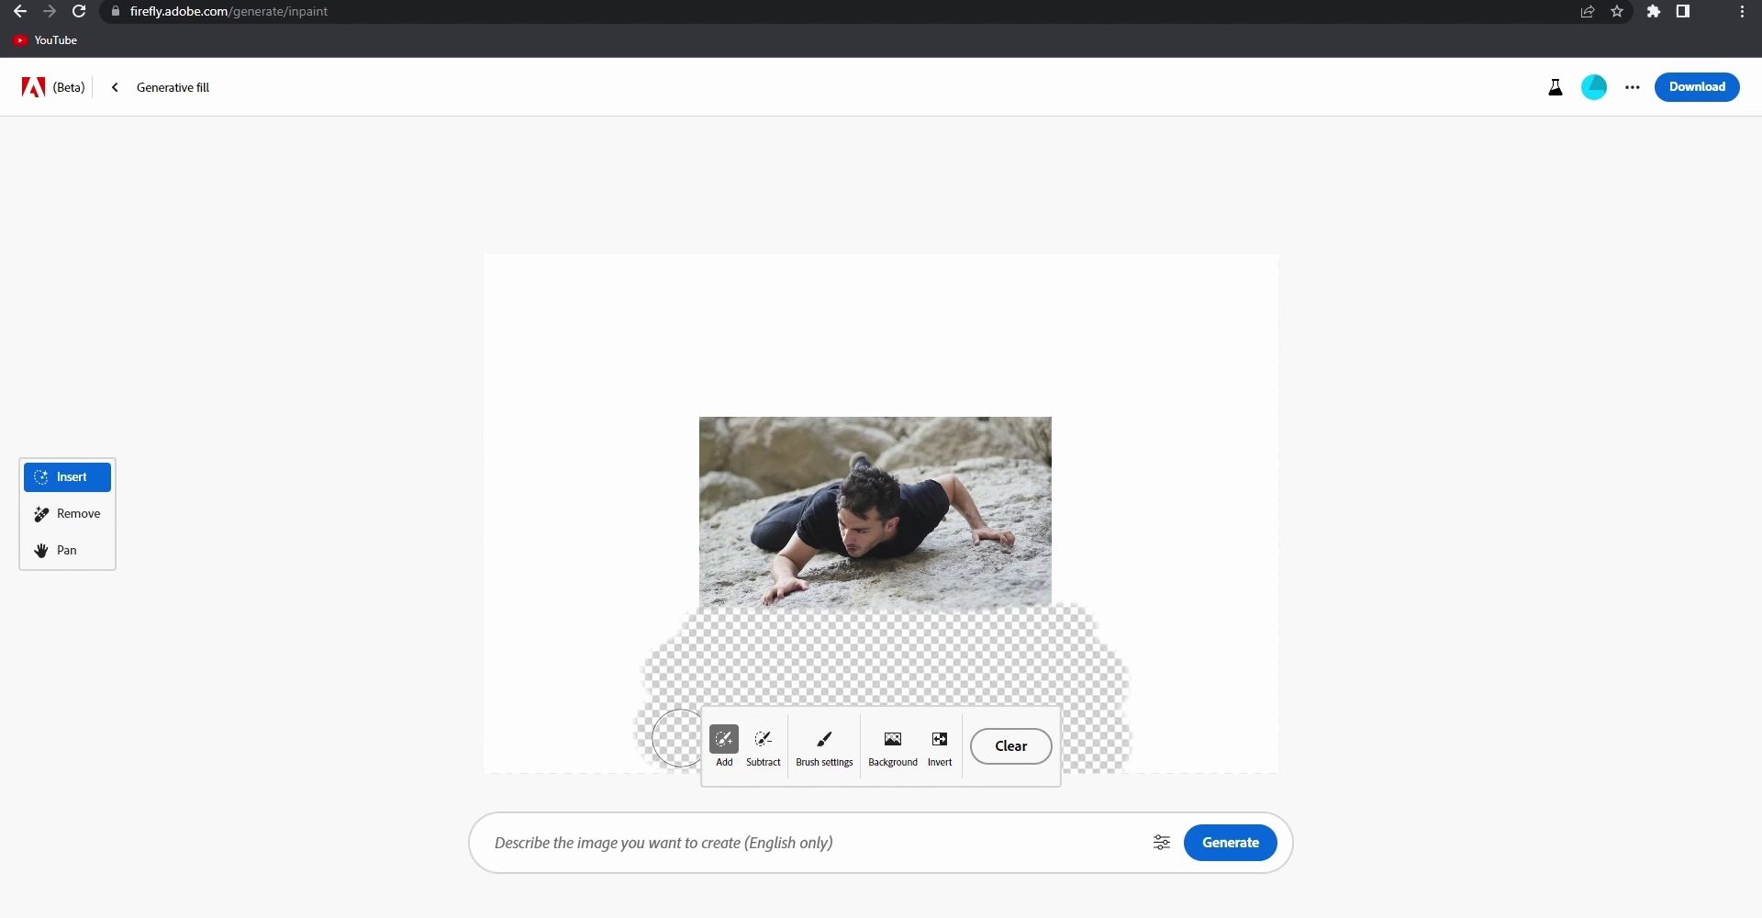
# Step: Generate a rock wall fill below the photo from 'a rock wall close up view from top' and preview variations
pyautogui.click(892, 852)
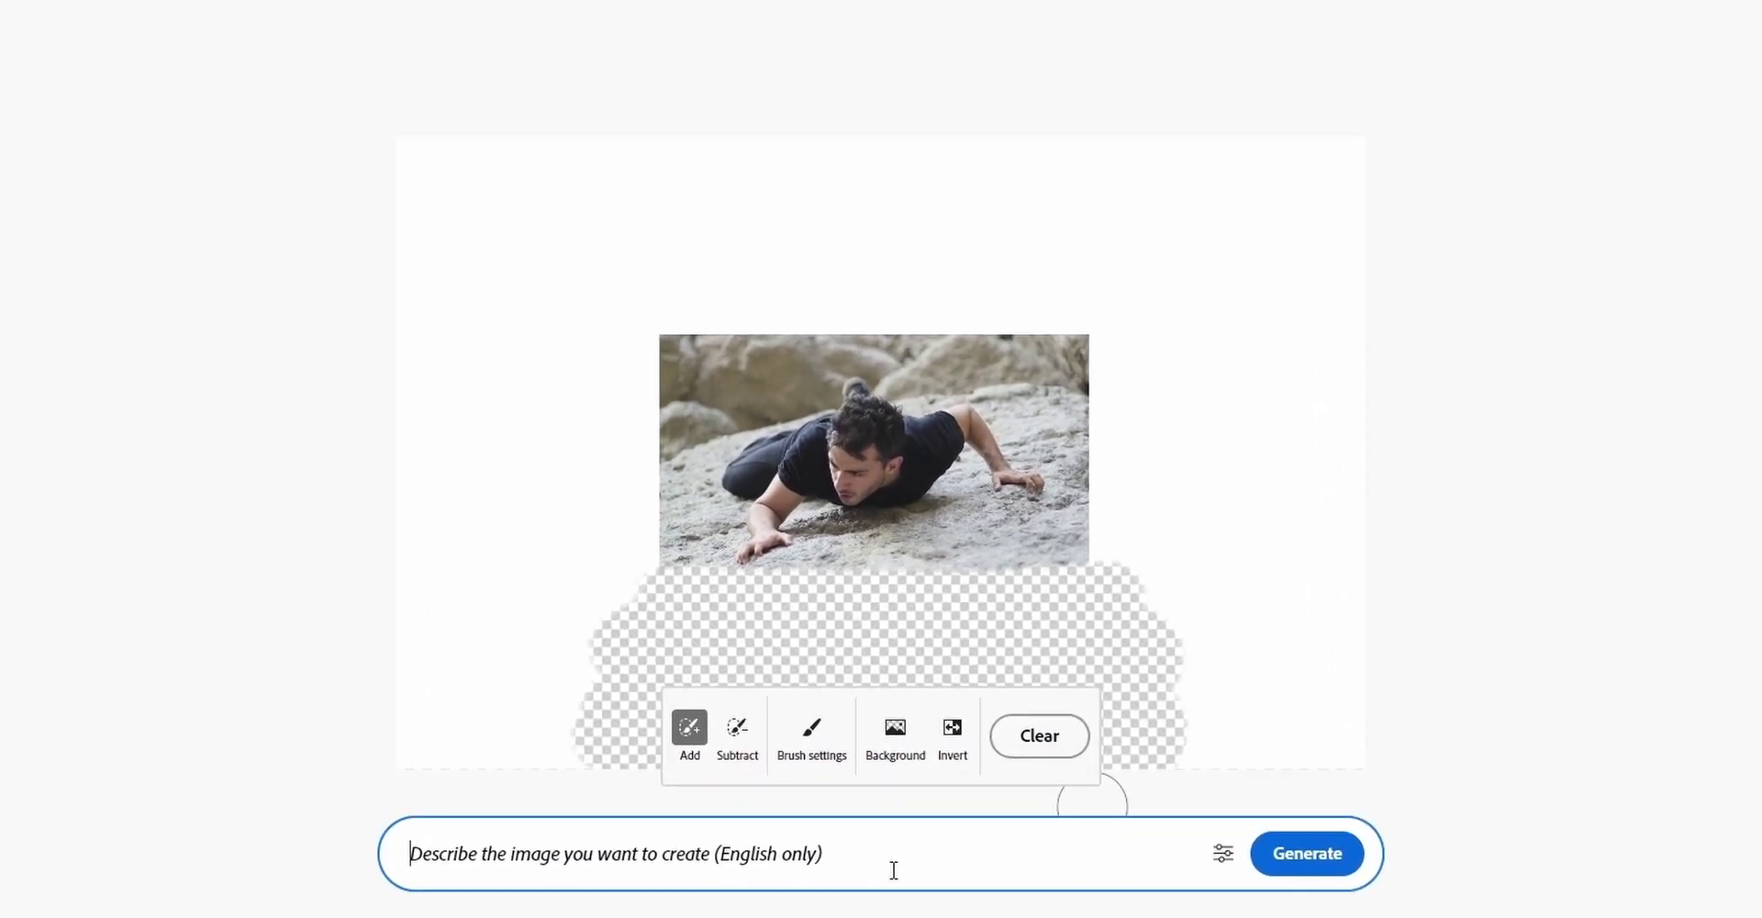
pyautogui.write('a rock')
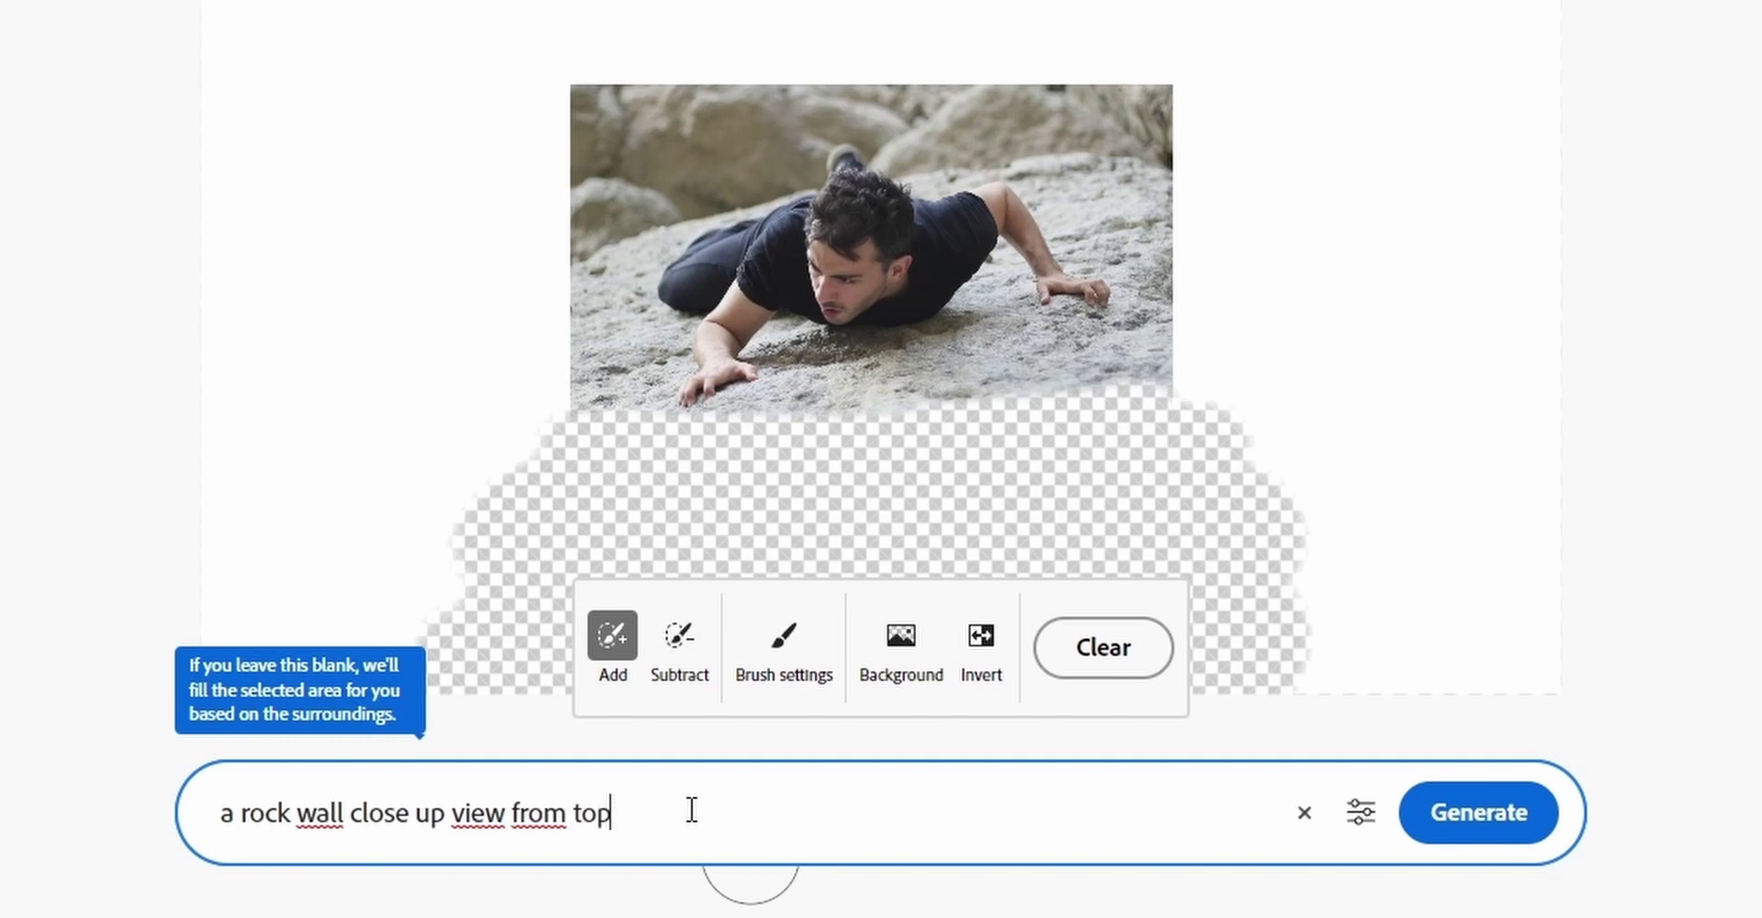
pyautogui.write(' wall close up view from top')
pyautogui.press('Return')
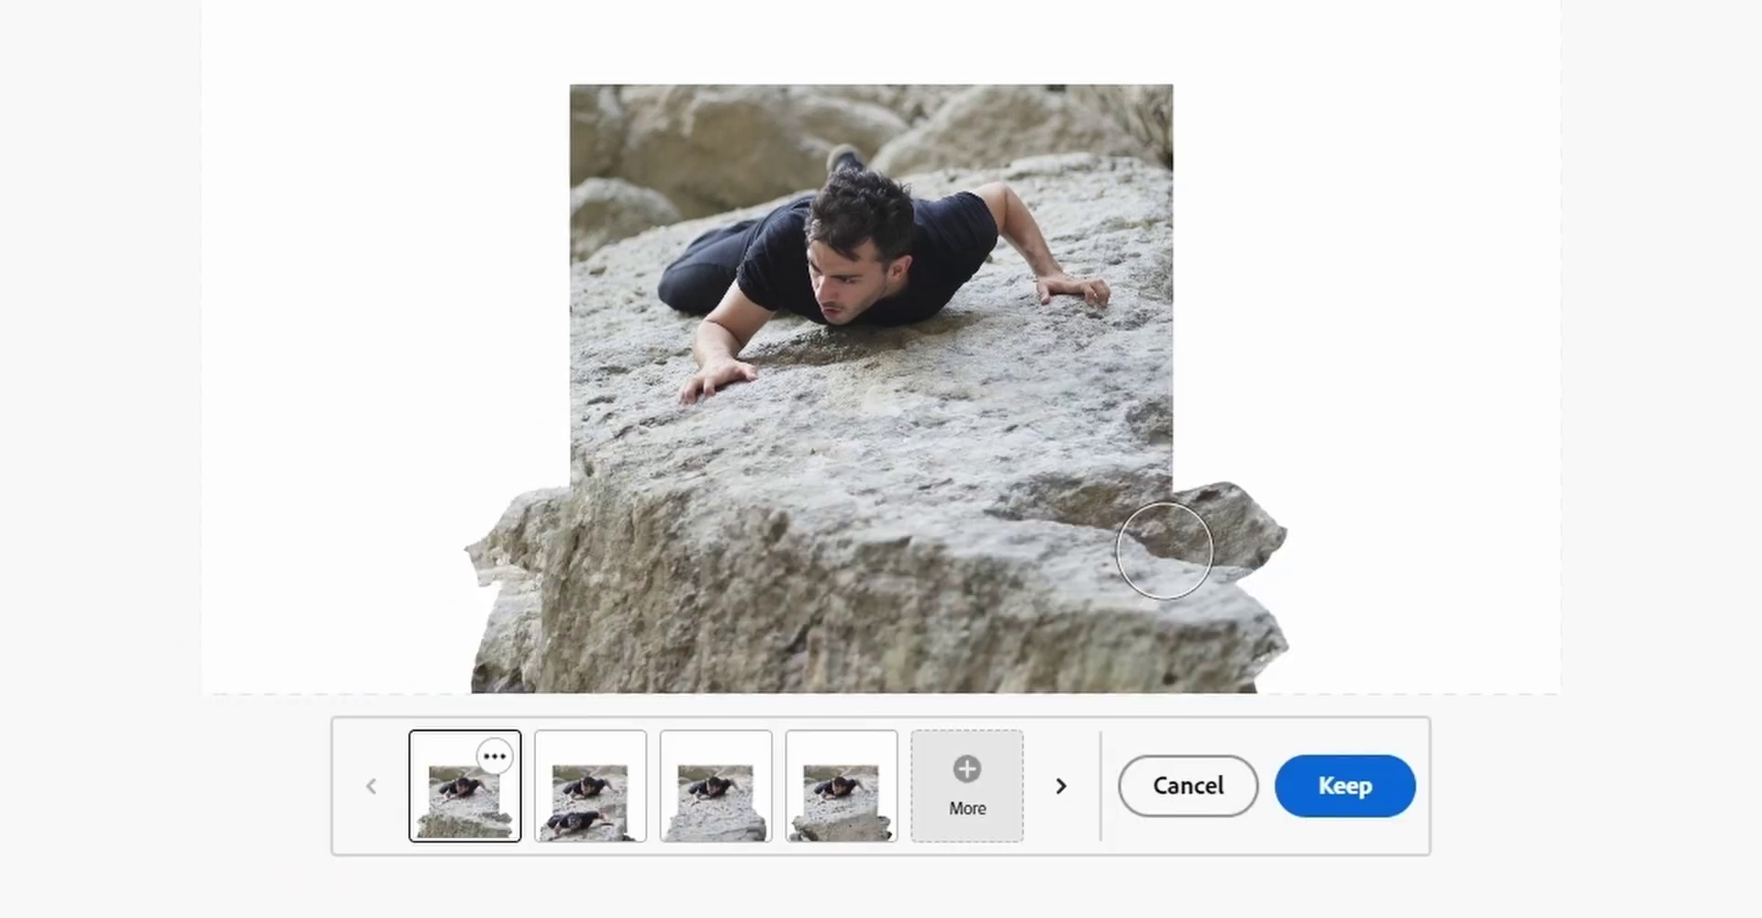
pyautogui.click(741, 814)
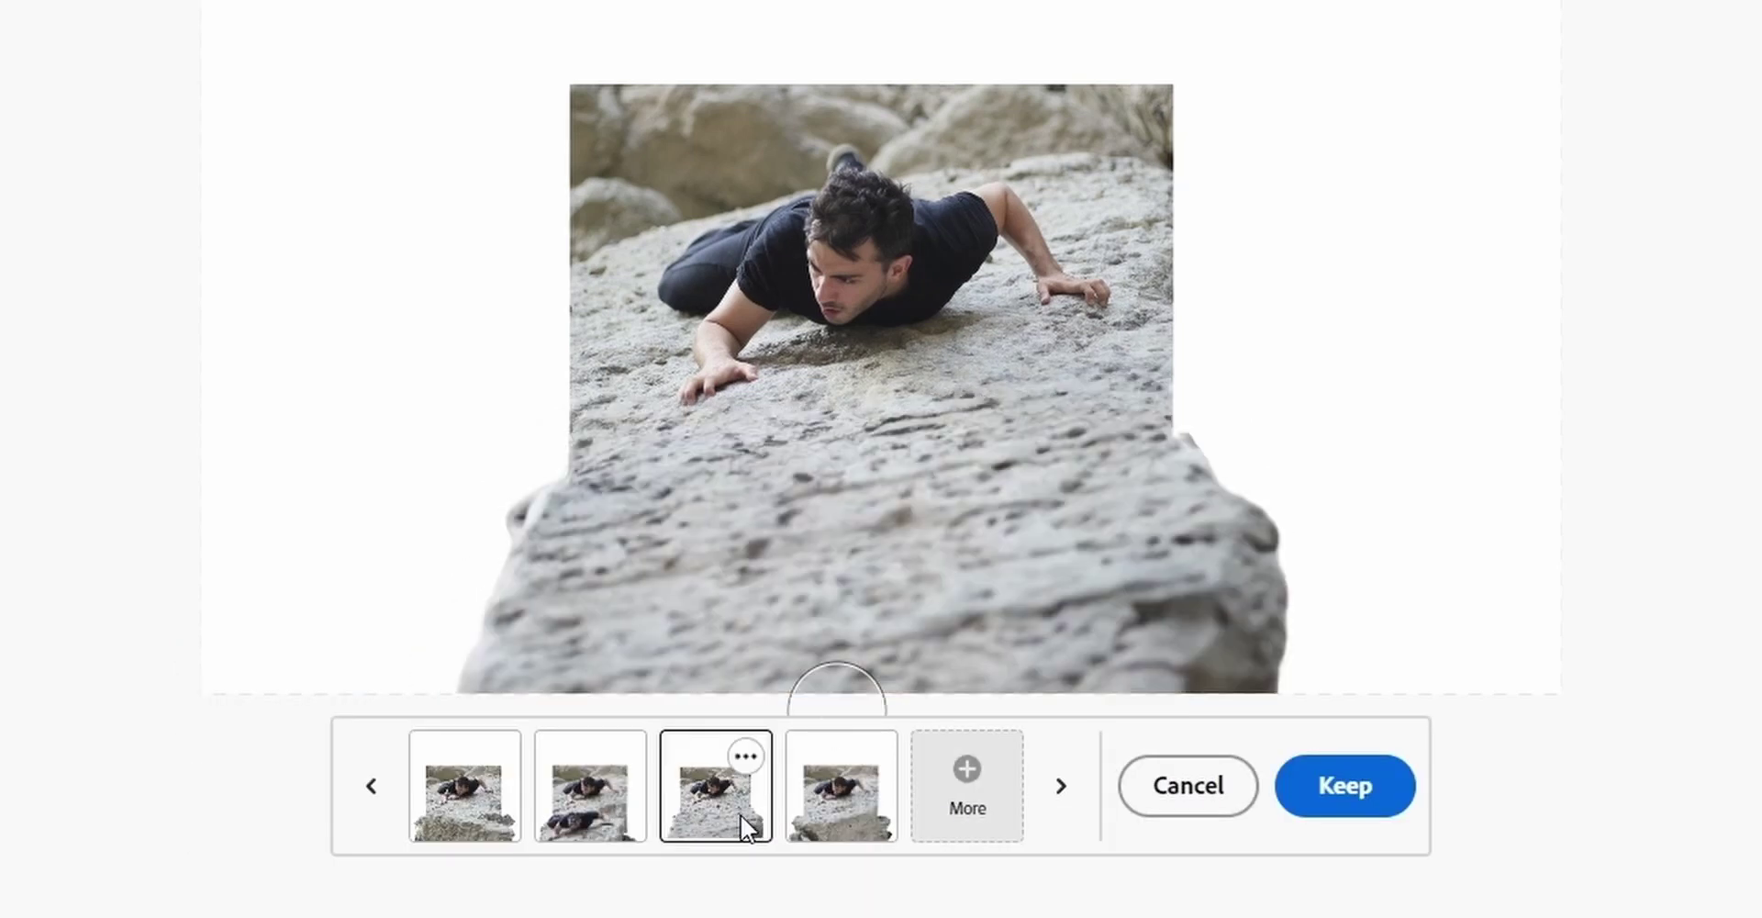
pyautogui.click(797, 830)
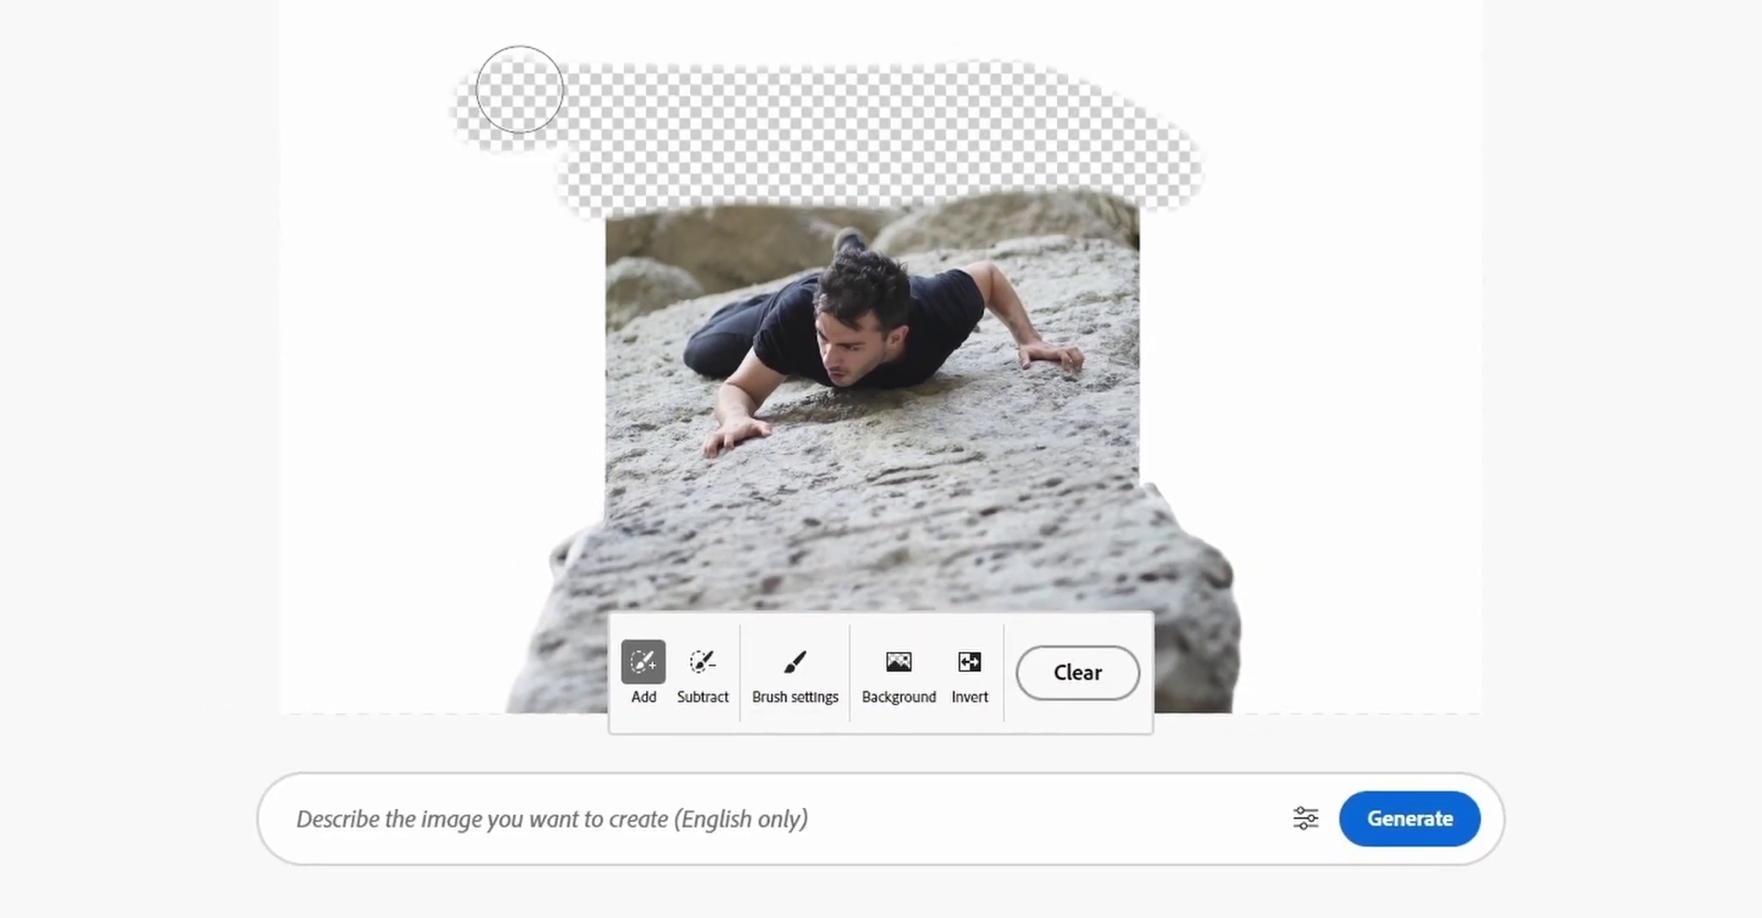
# Step: Fill the area above the photo with rocky boulders, keep the second variation, and generate the left strip
pyautogui.moveTo(519, 89); pyautogui.dragTo(1175, 82)
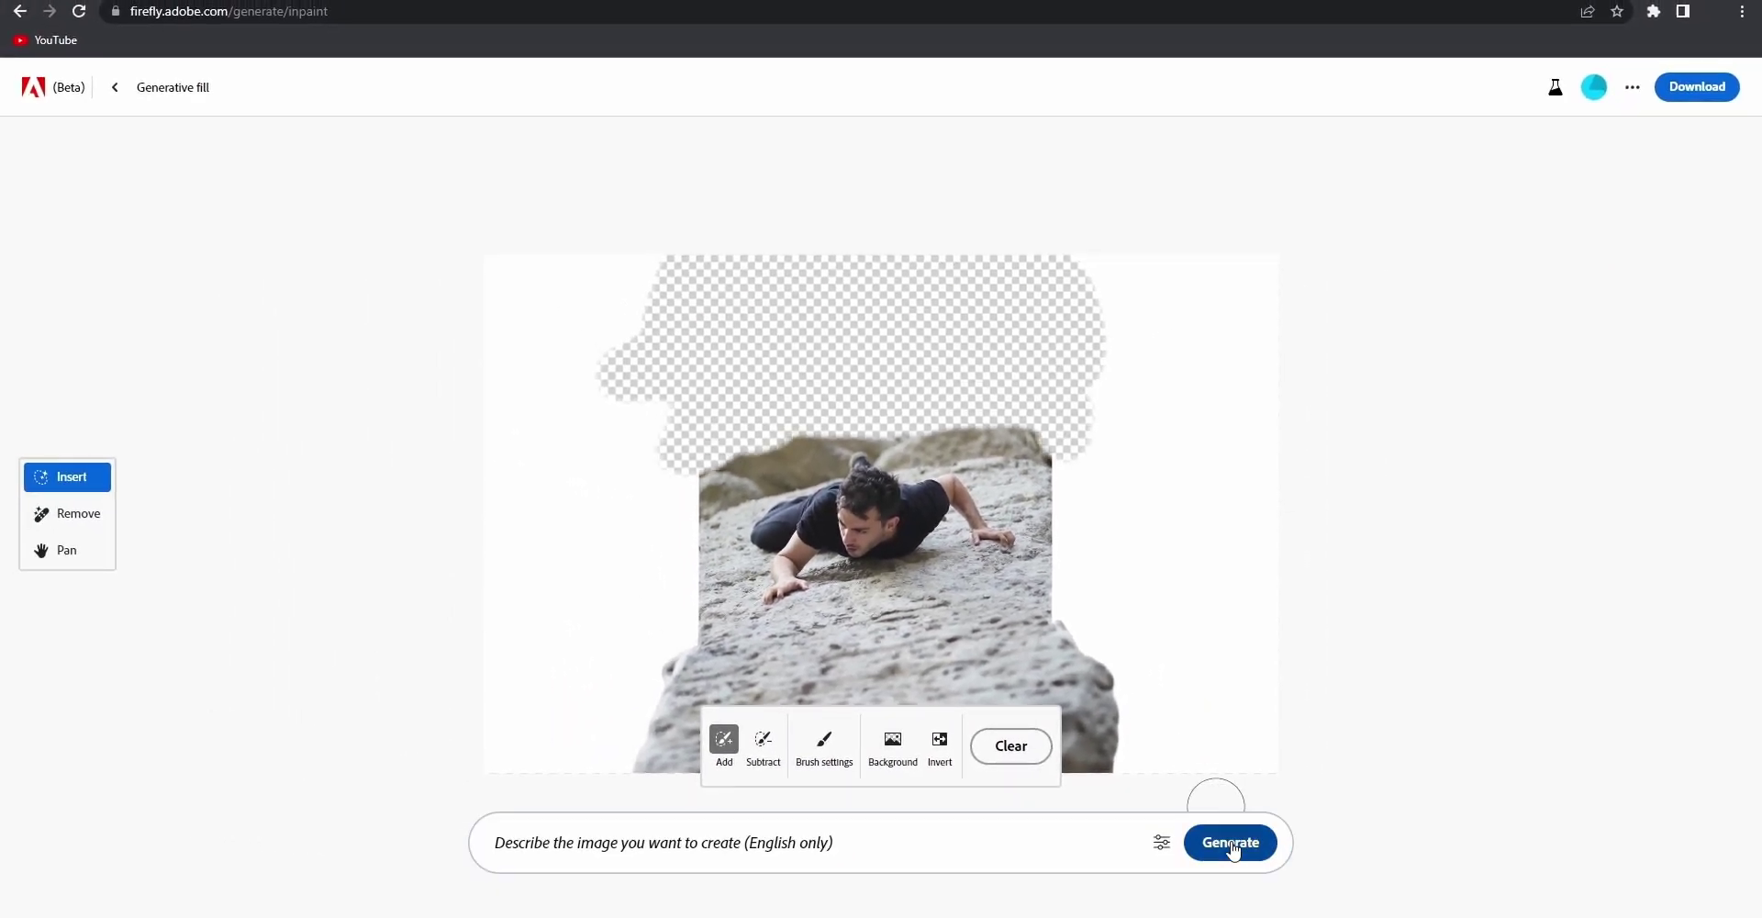
pyautogui.click(1233, 844)
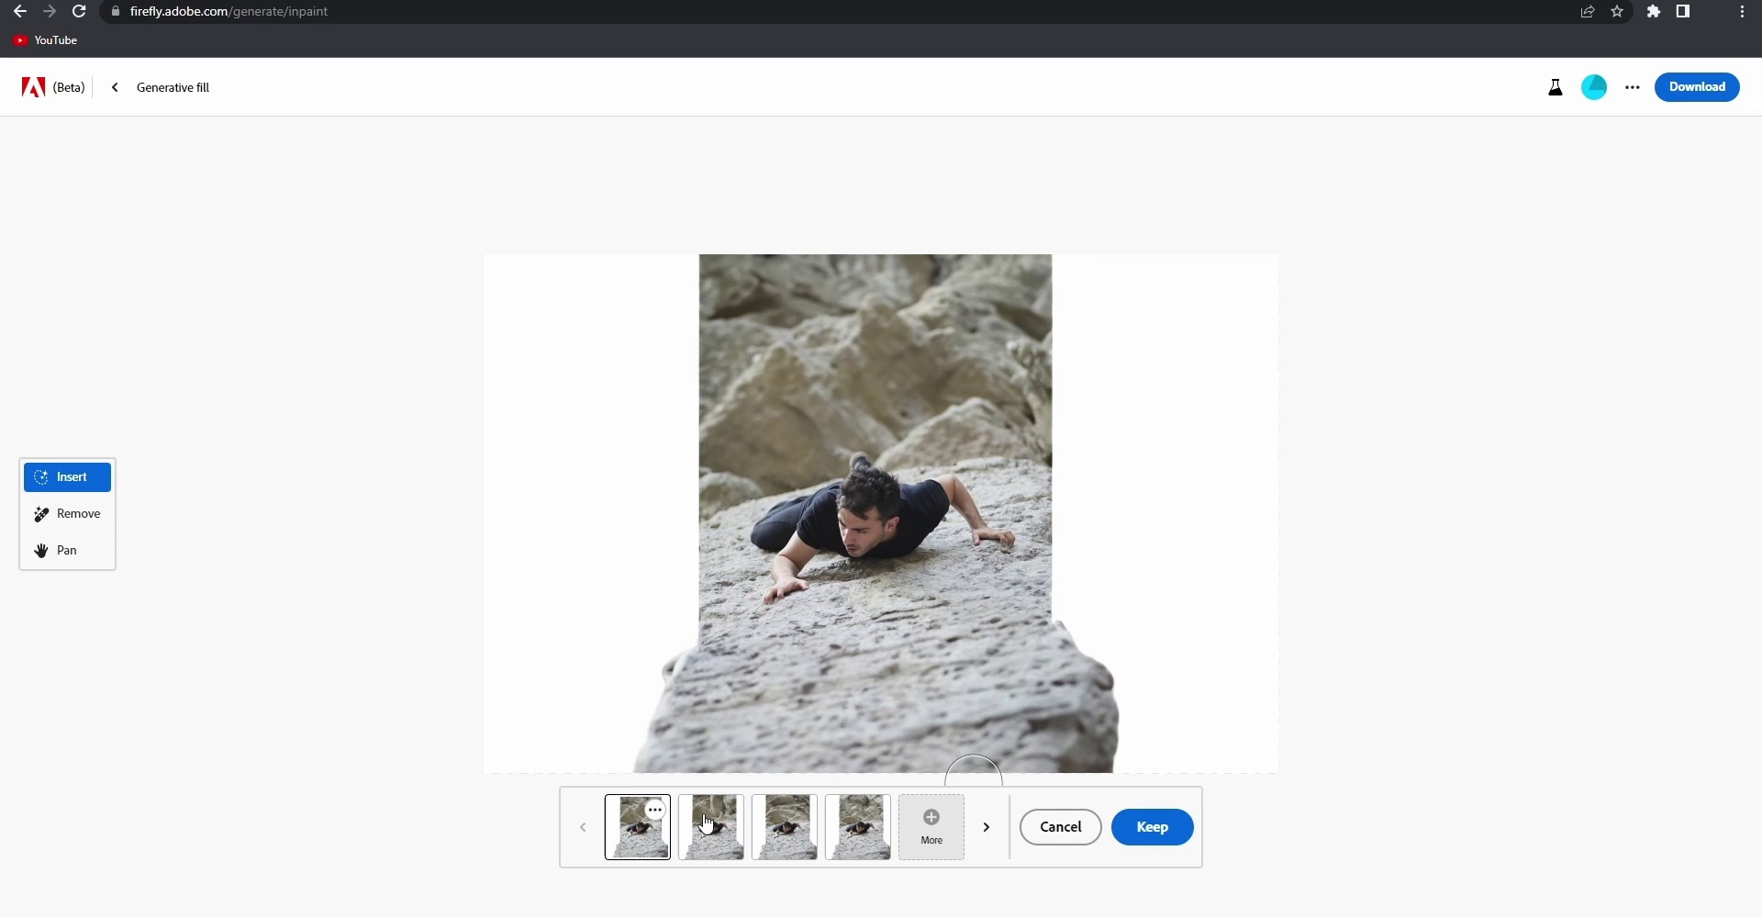
pyautogui.click(705, 824)
pyautogui.click(1153, 826)
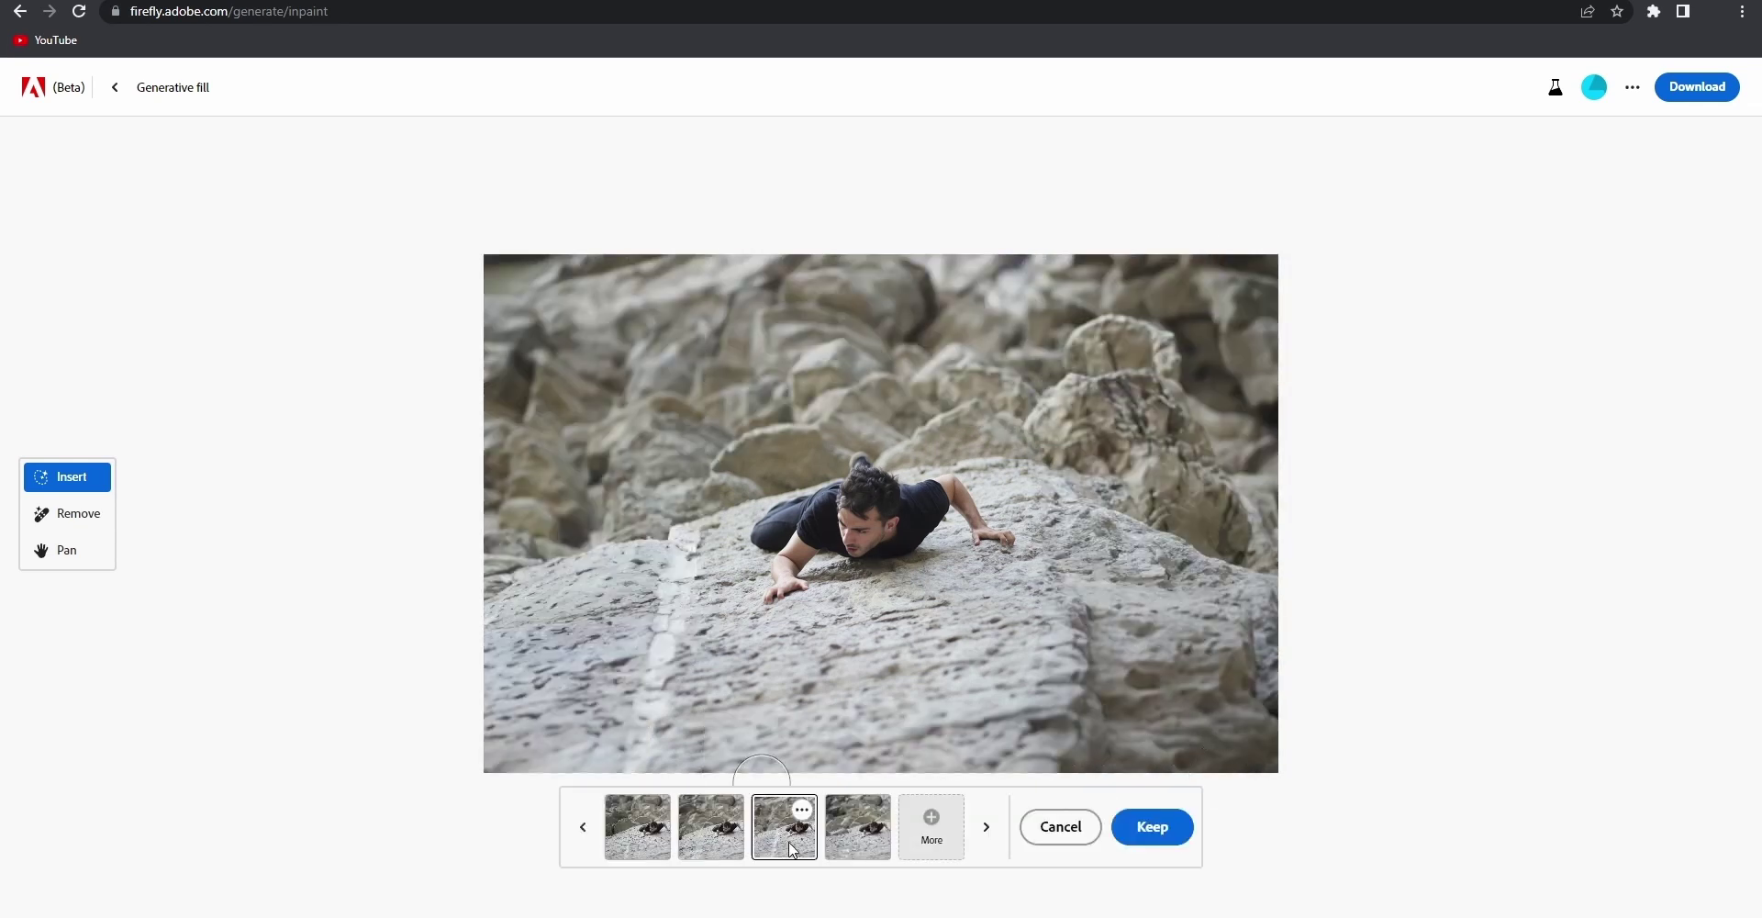
pyautogui.click(707, 826)
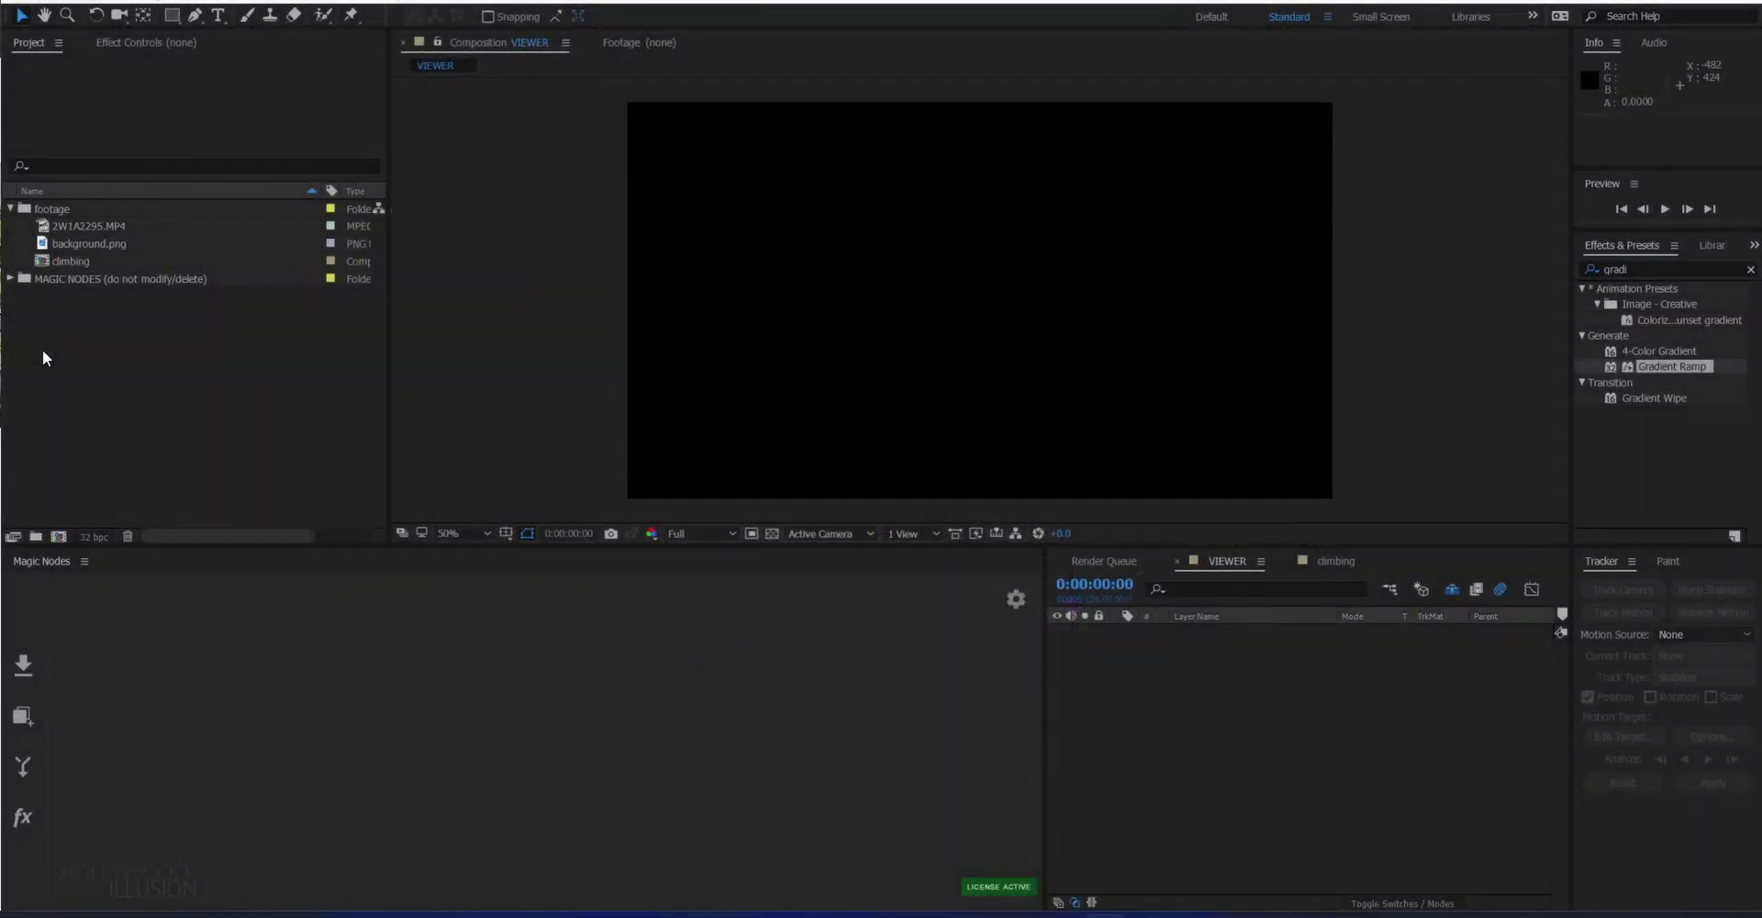
# Step: Bring the climbing comp and background.png into the node graph and merge them
pyautogui.click(42, 348)
pyautogui.click(72, 263)
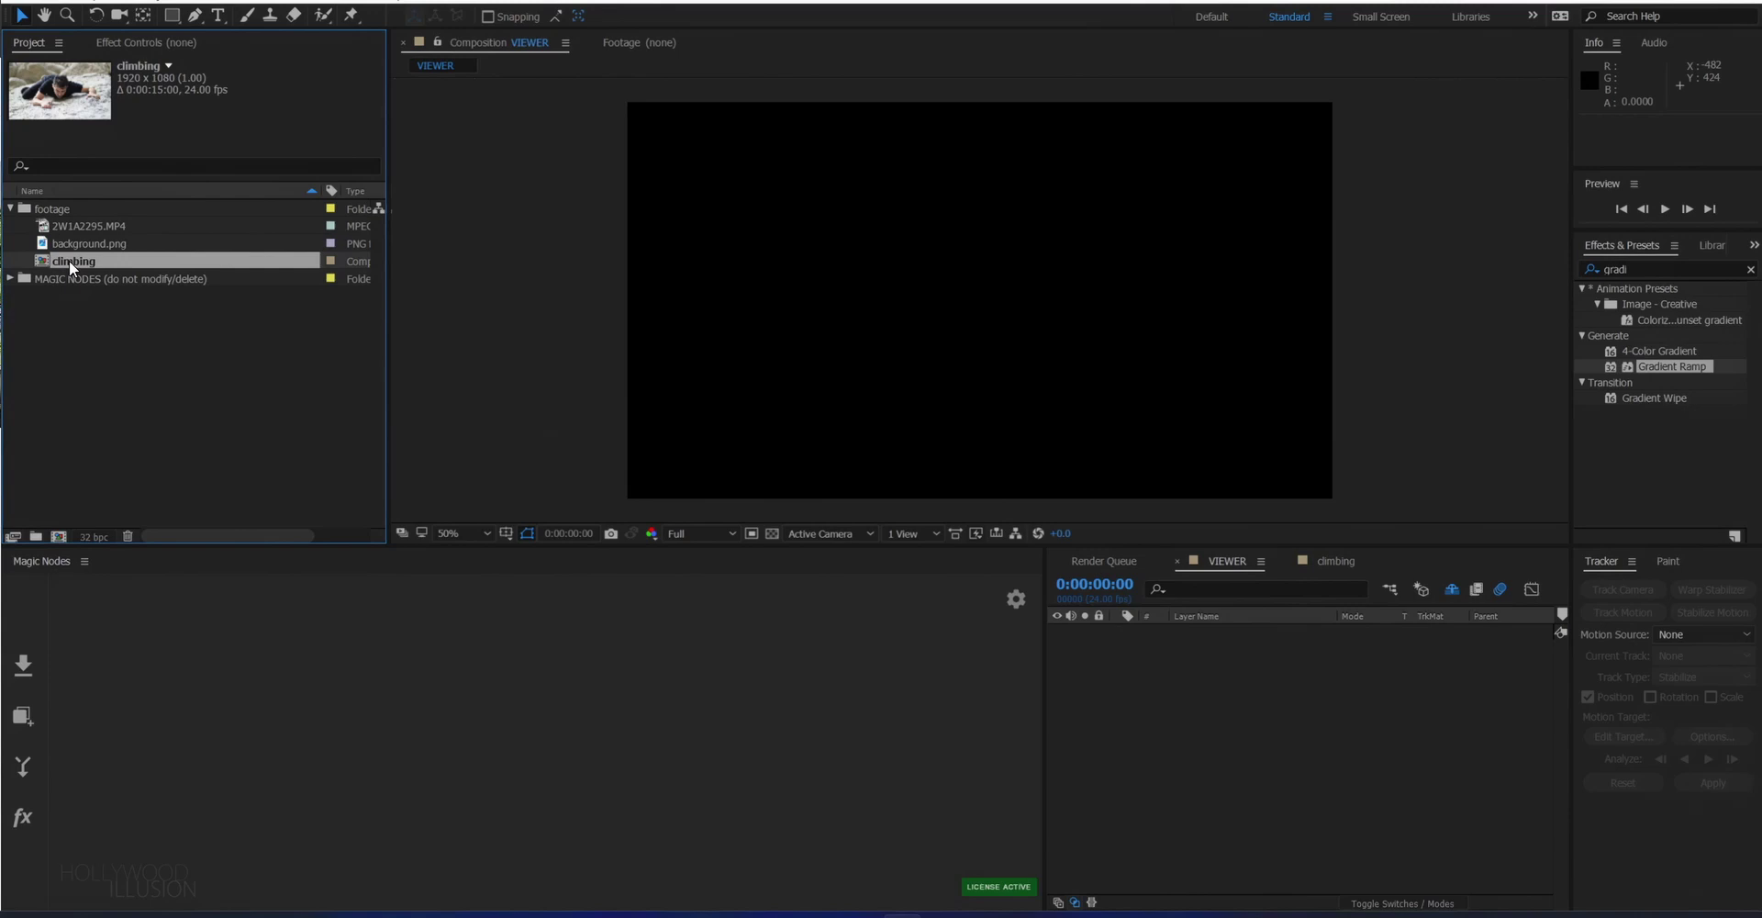
pyautogui.click(20, 668)
pyautogui.moveTo(492, 547); pyautogui.dragTo(494, 499)
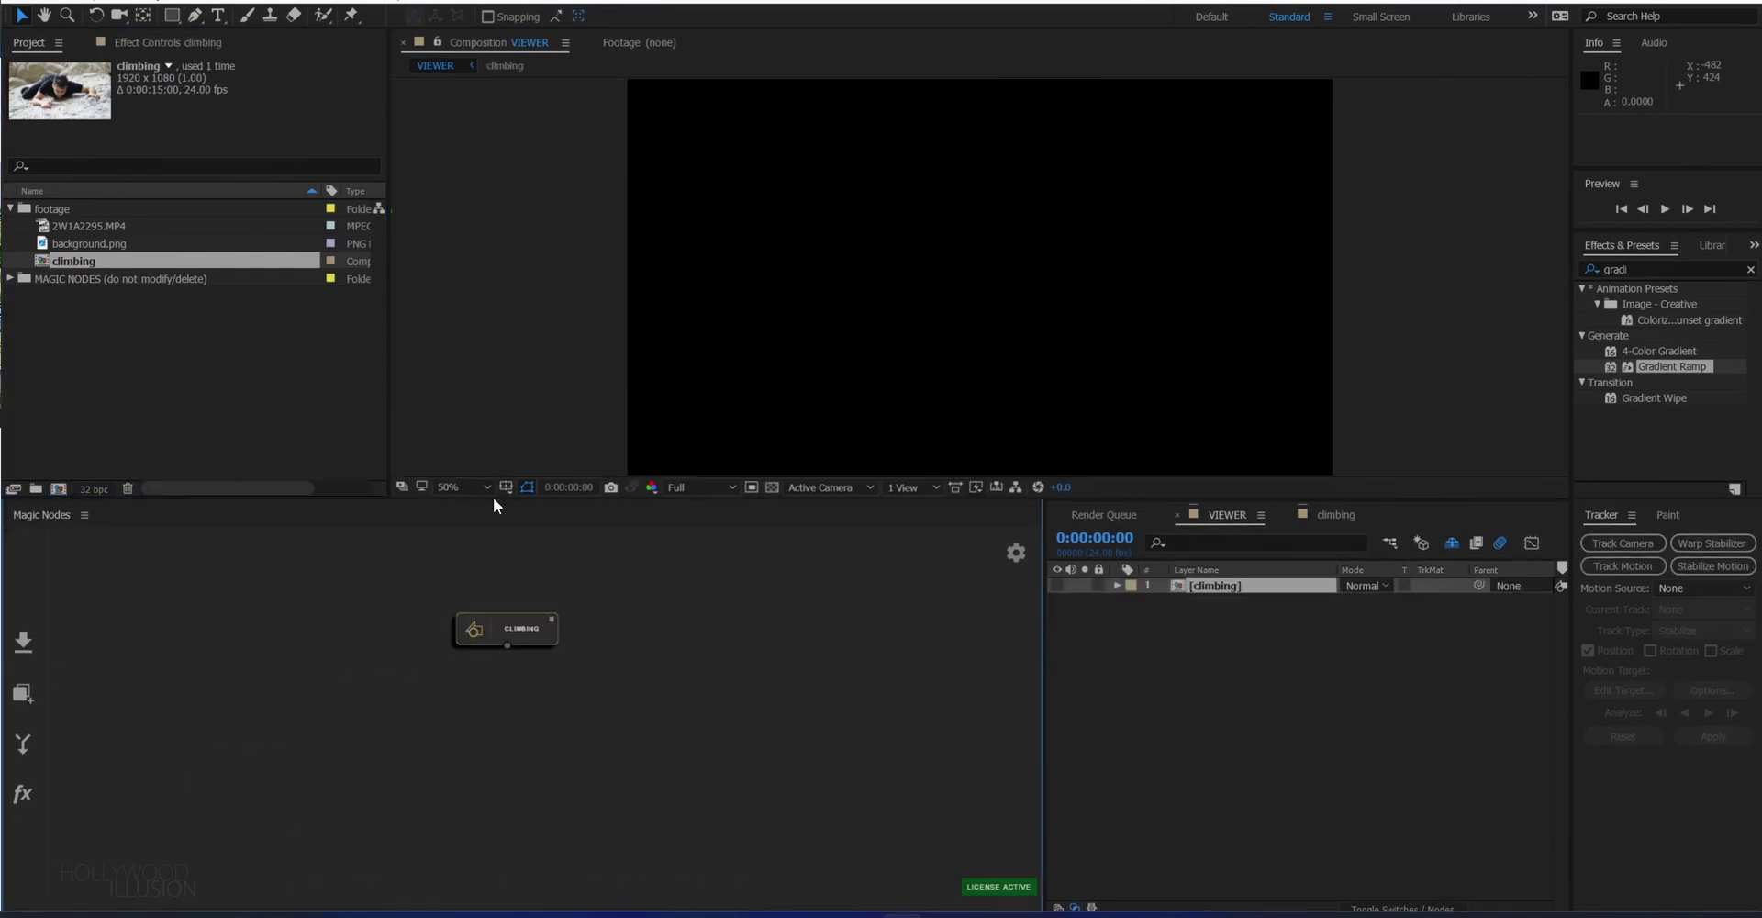
pyautogui.moveTo(132, 246); pyautogui.dragTo(255, 729)
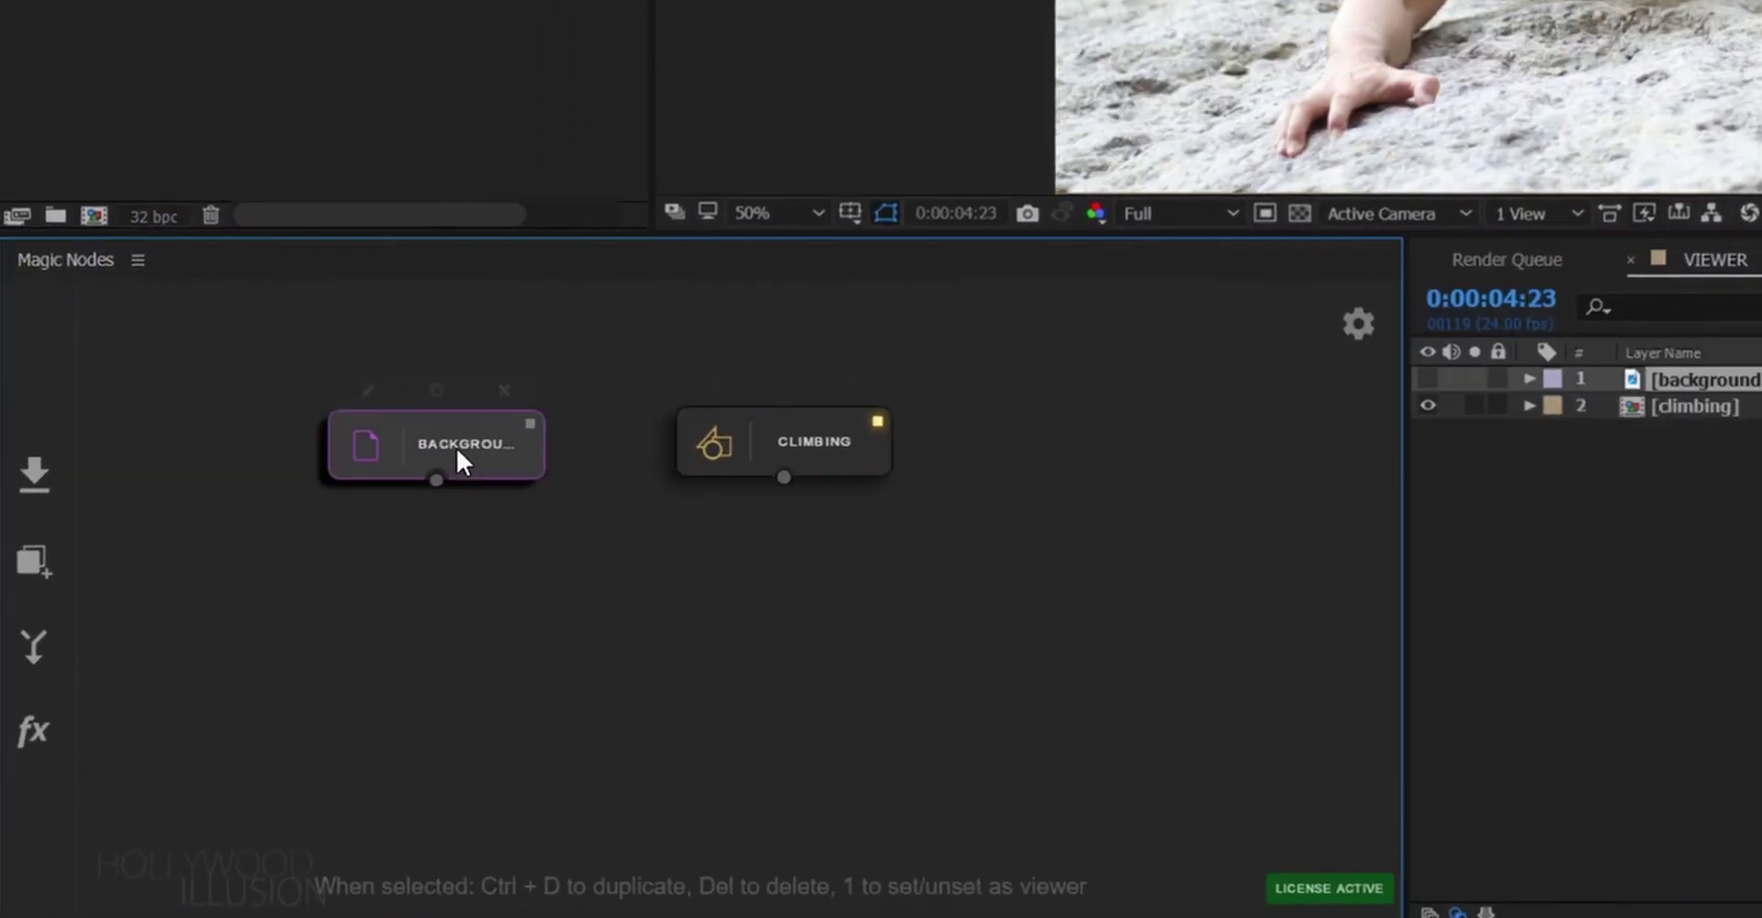
pyautogui.moveTo(288, 640); pyautogui.dragTo(362, 694)
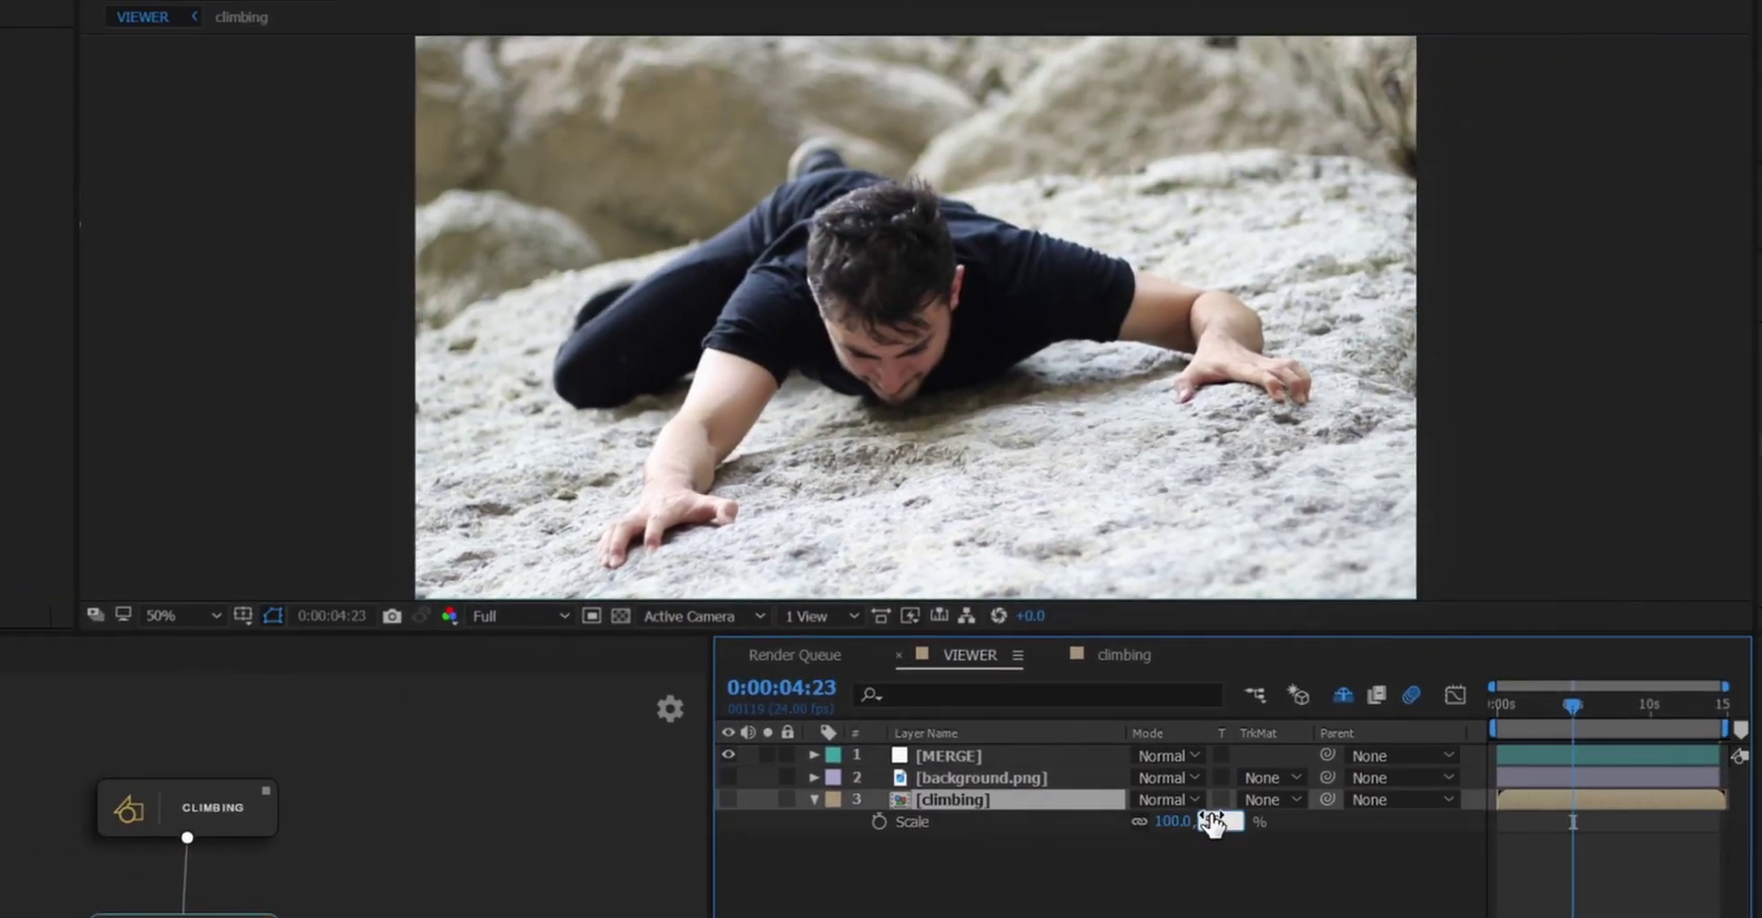
# Step: Scale the background to 50%, move the climbing footage lower, and mask around the climber
pyautogui.click(1216, 799)
pyautogui.write('50')
pyautogui.press('Return')
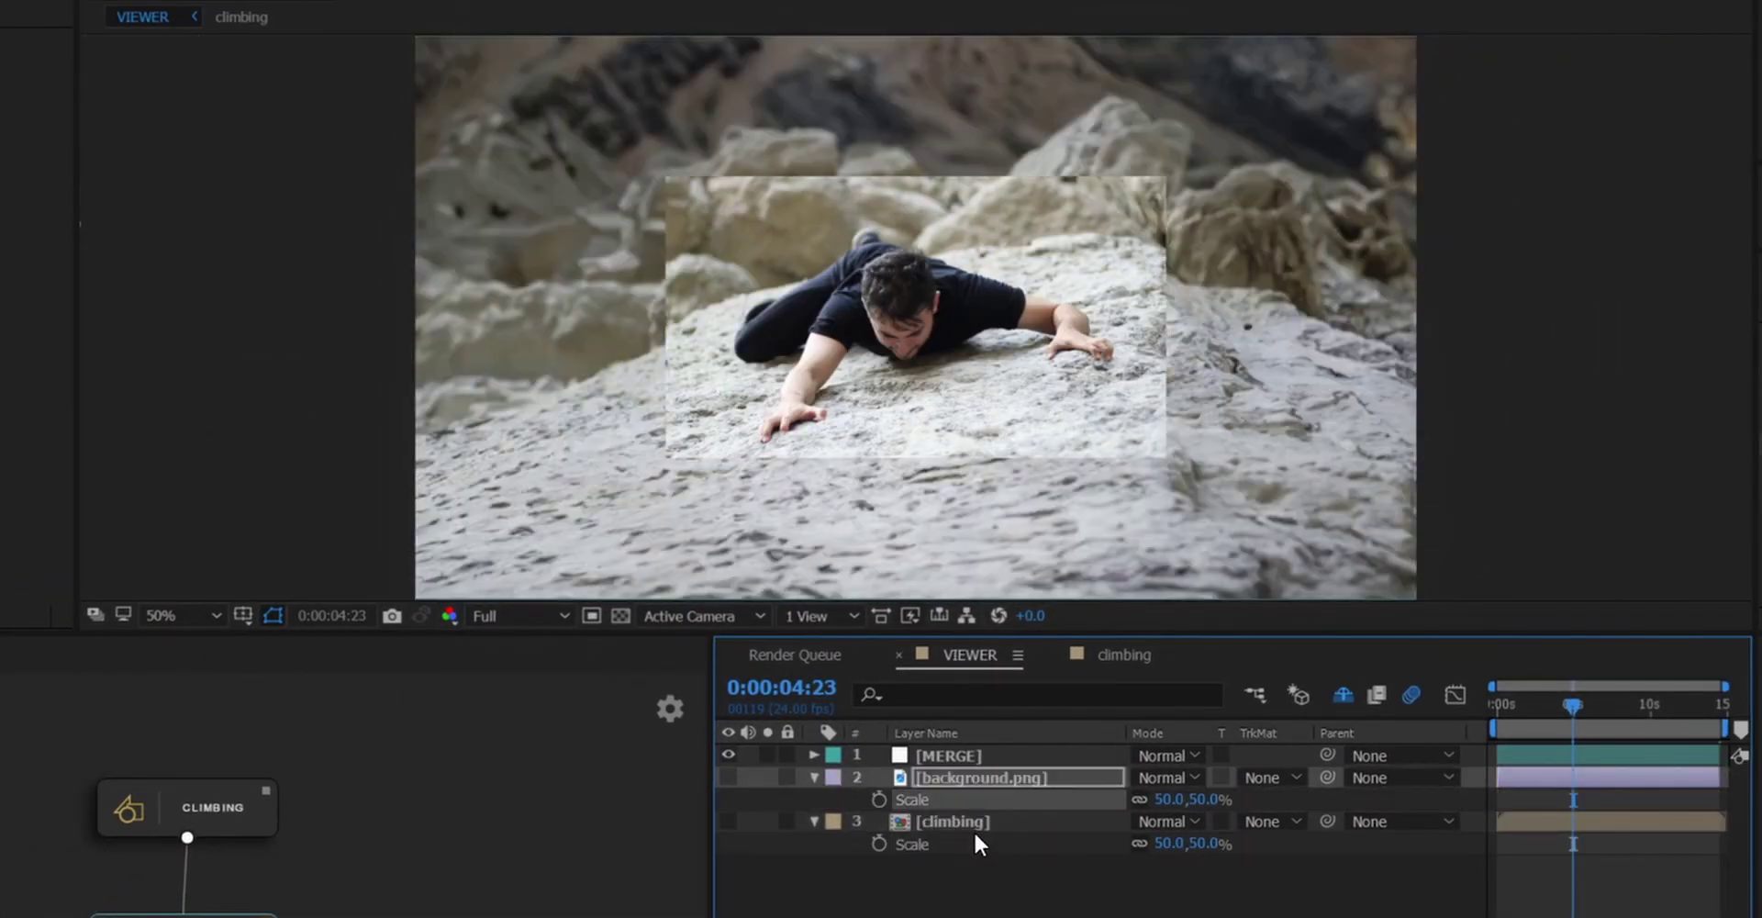
pyautogui.press('p')
pyautogui.moveTo(1194, 843); pyautogui.dragTo(1232, 846)
pyautogui.moveTo(710, 206); pyautogui.dragTo(702, 435)
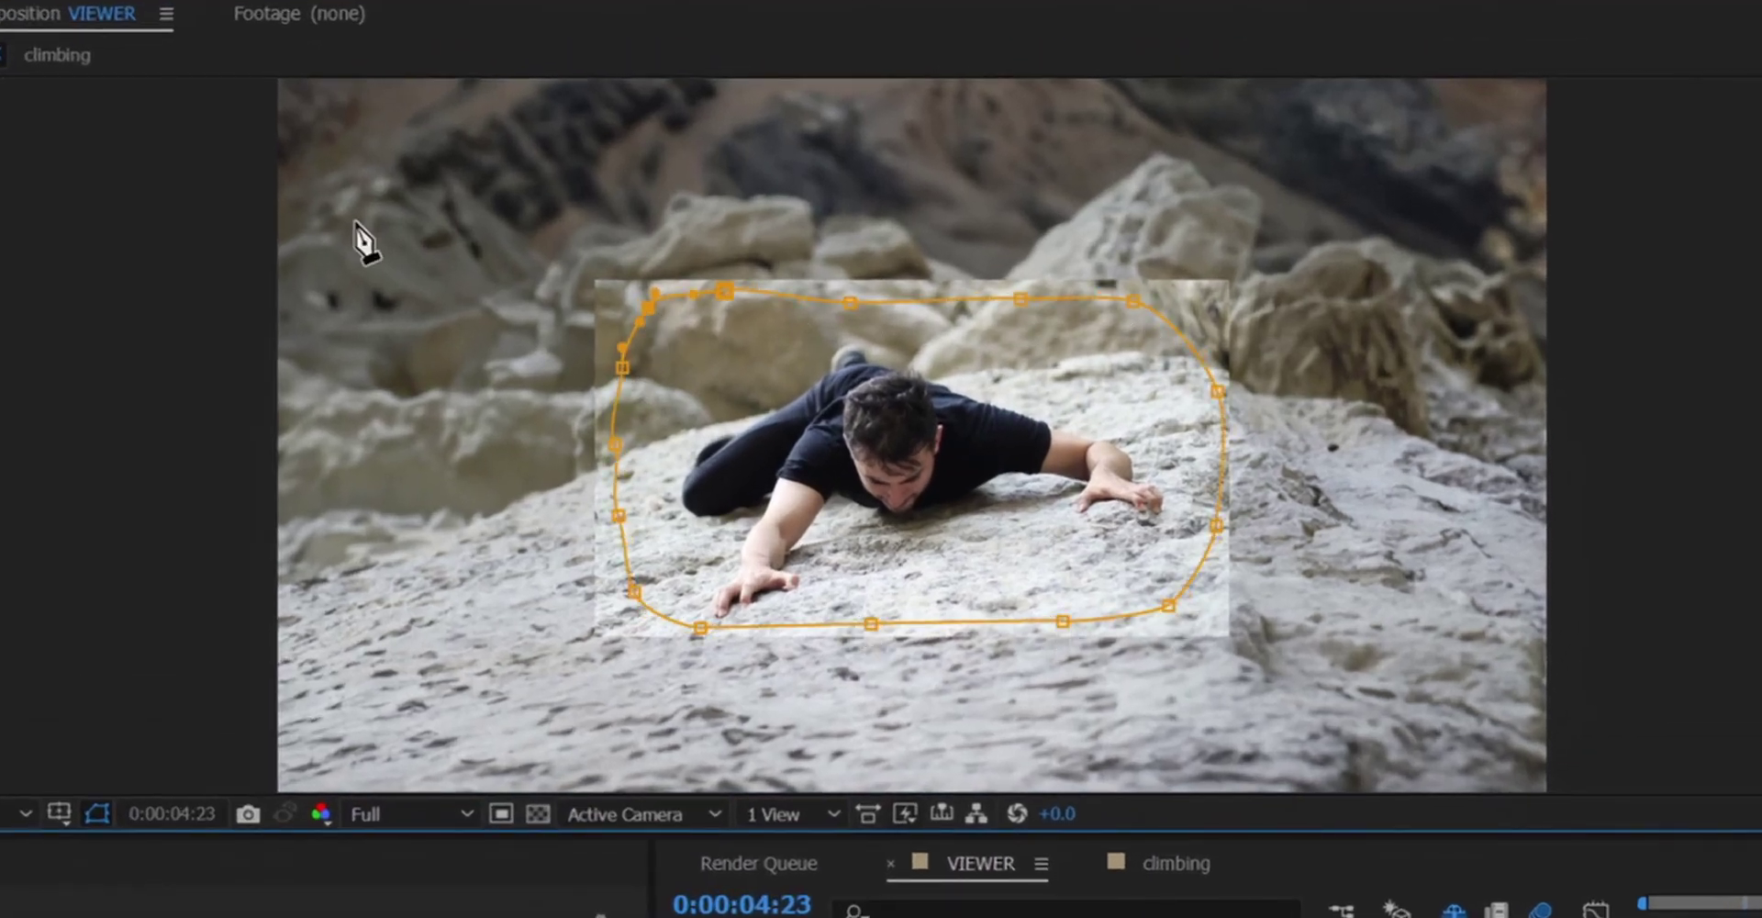
pyautogui.click(724, 291)
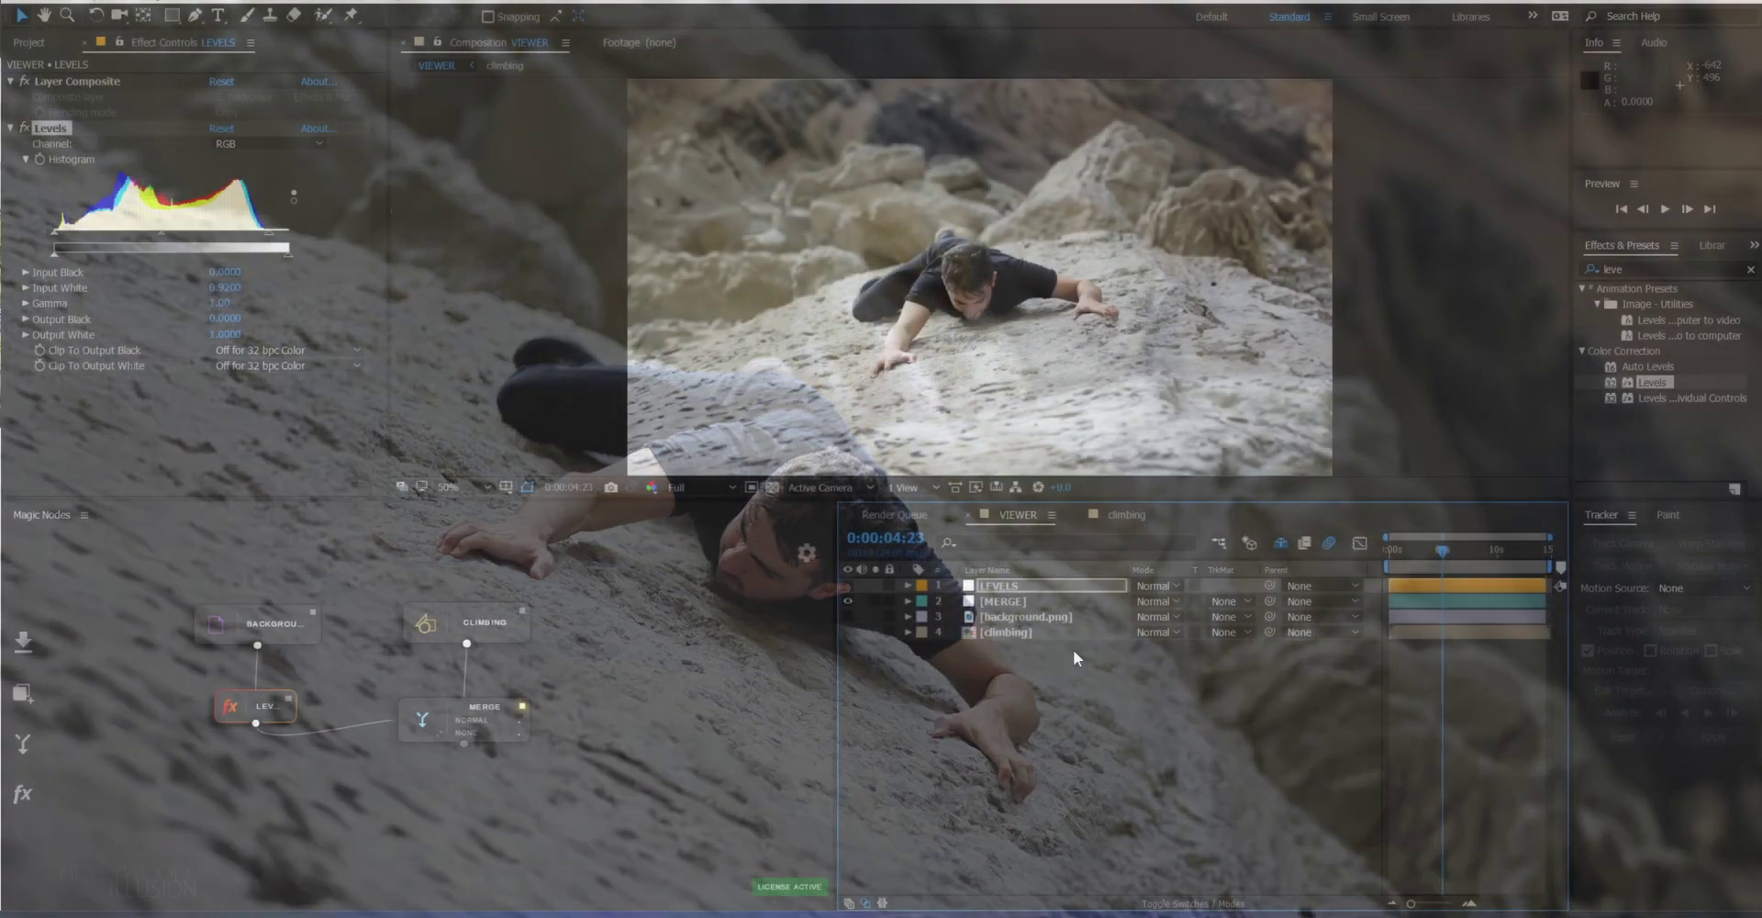
# Step: Add a Null 1 layer and parent the climbing layer to it
pyautogui.rightClick(1065, 652)
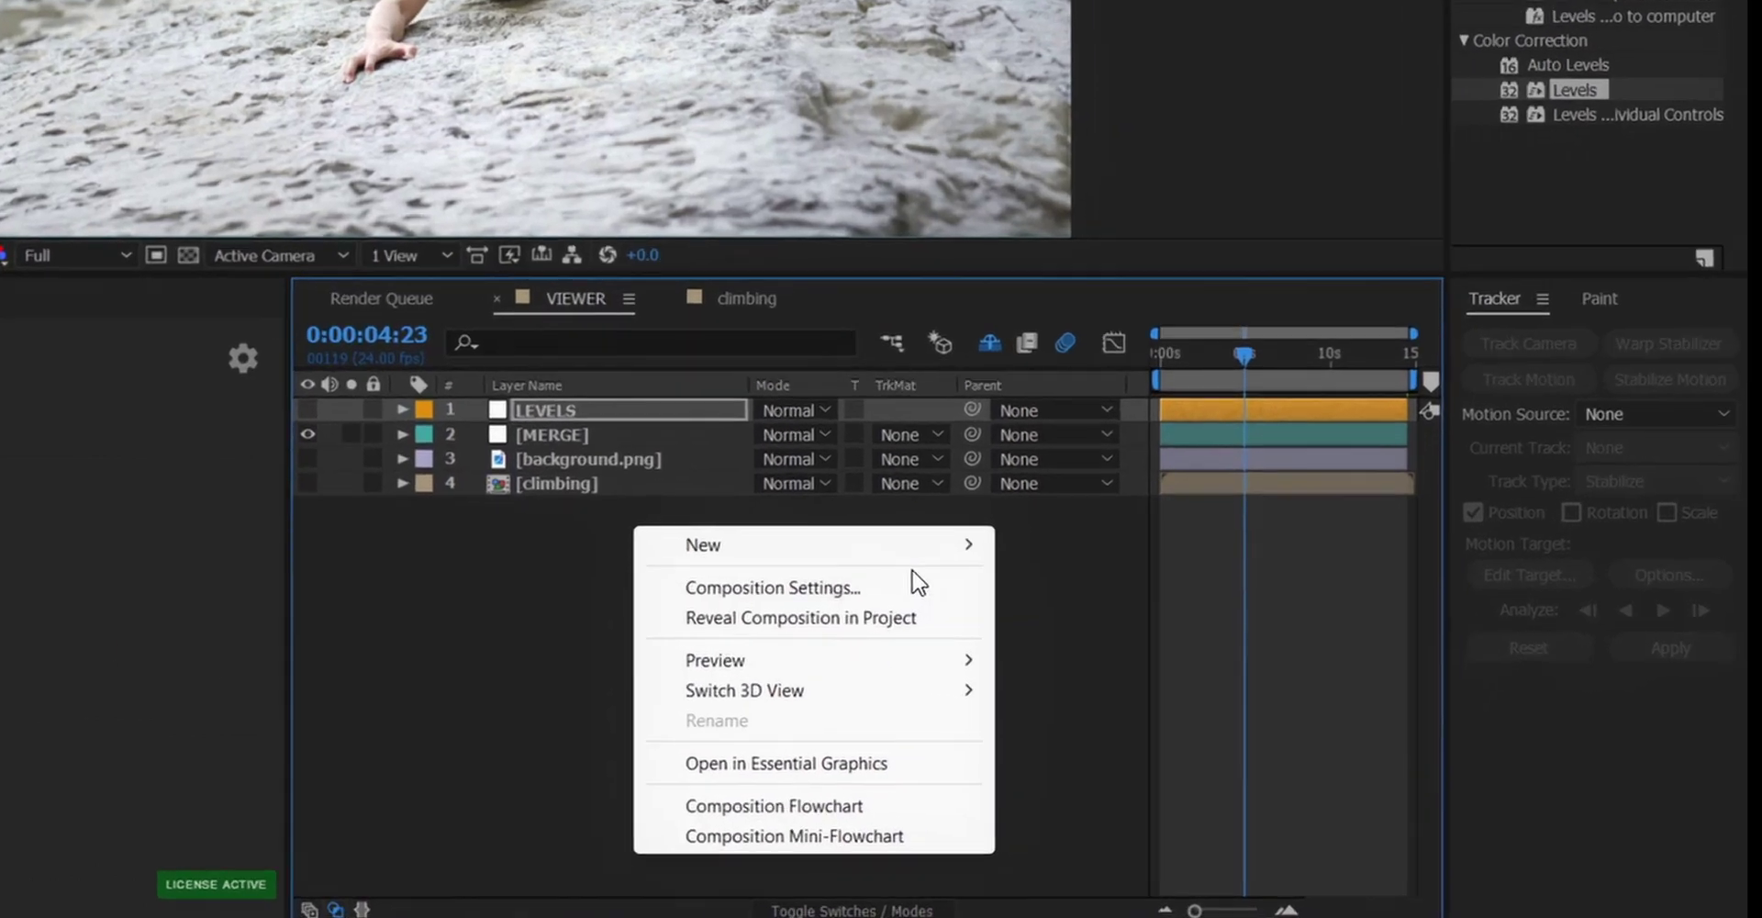
pyautogui.moveTo(964, 544)
pyautogui.click(1047, 710)
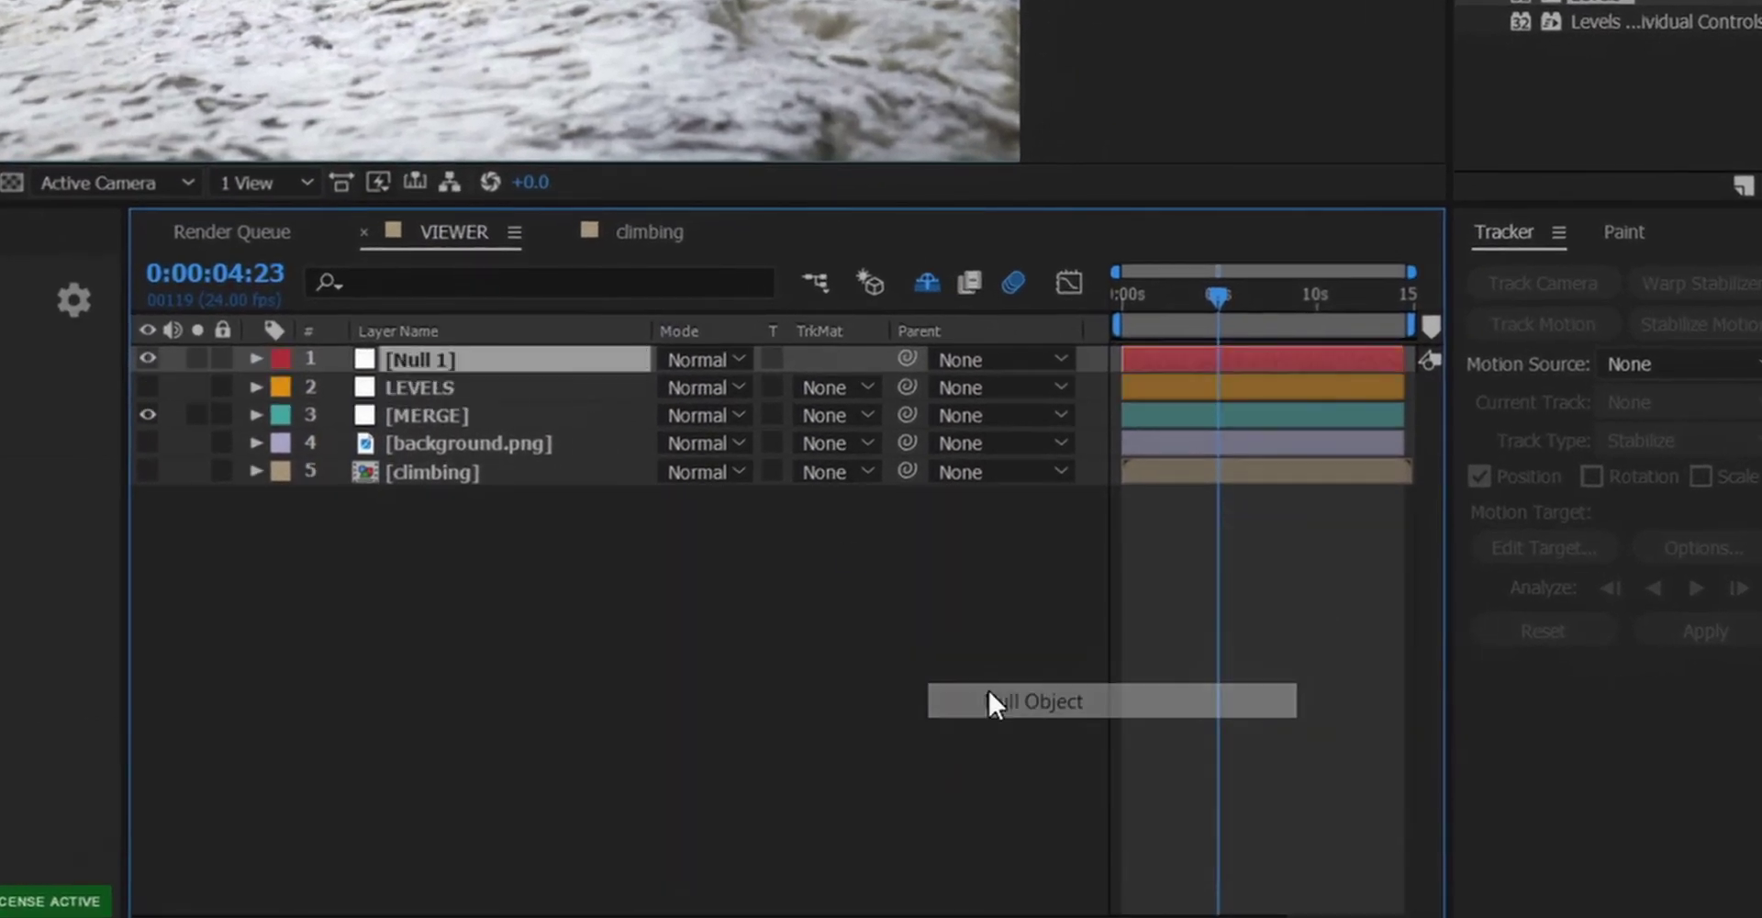
pyautogui.moveTo(382, 333); pyautogui.dragTo(404, 359)
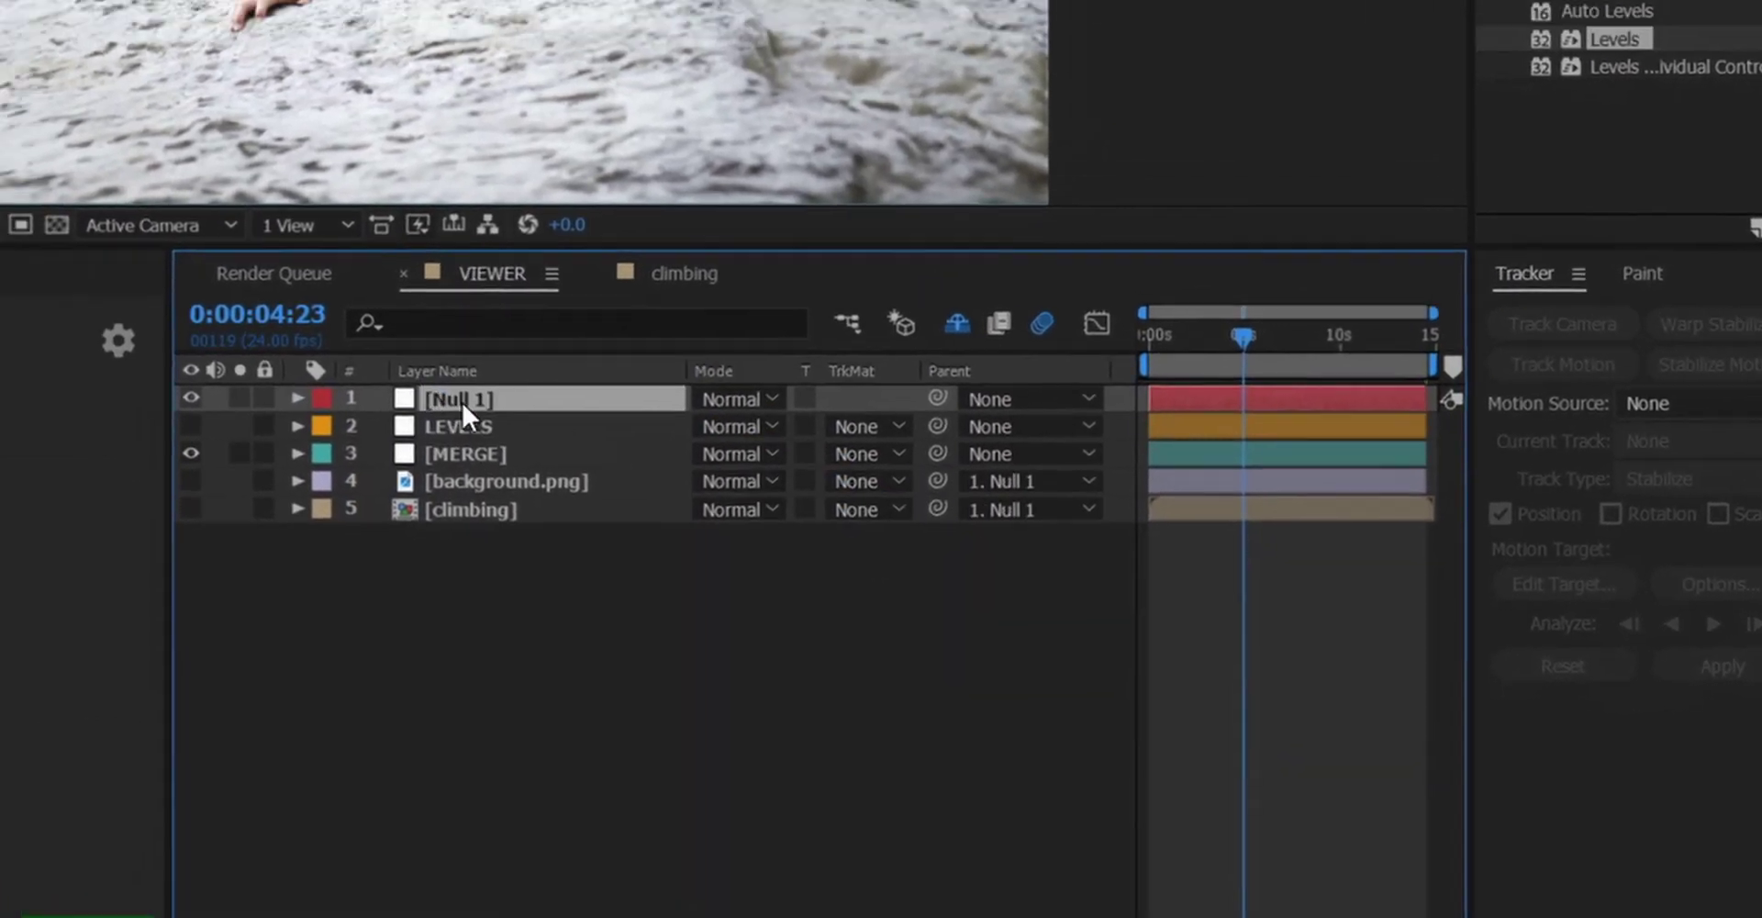
# Step: Keyframe Null 1's rotation from 35° at the start to about 42° at the end
pyautogui.press('r')
pyautogui.moveTo(675, 389); pyautogui.dragTo(679, 390)
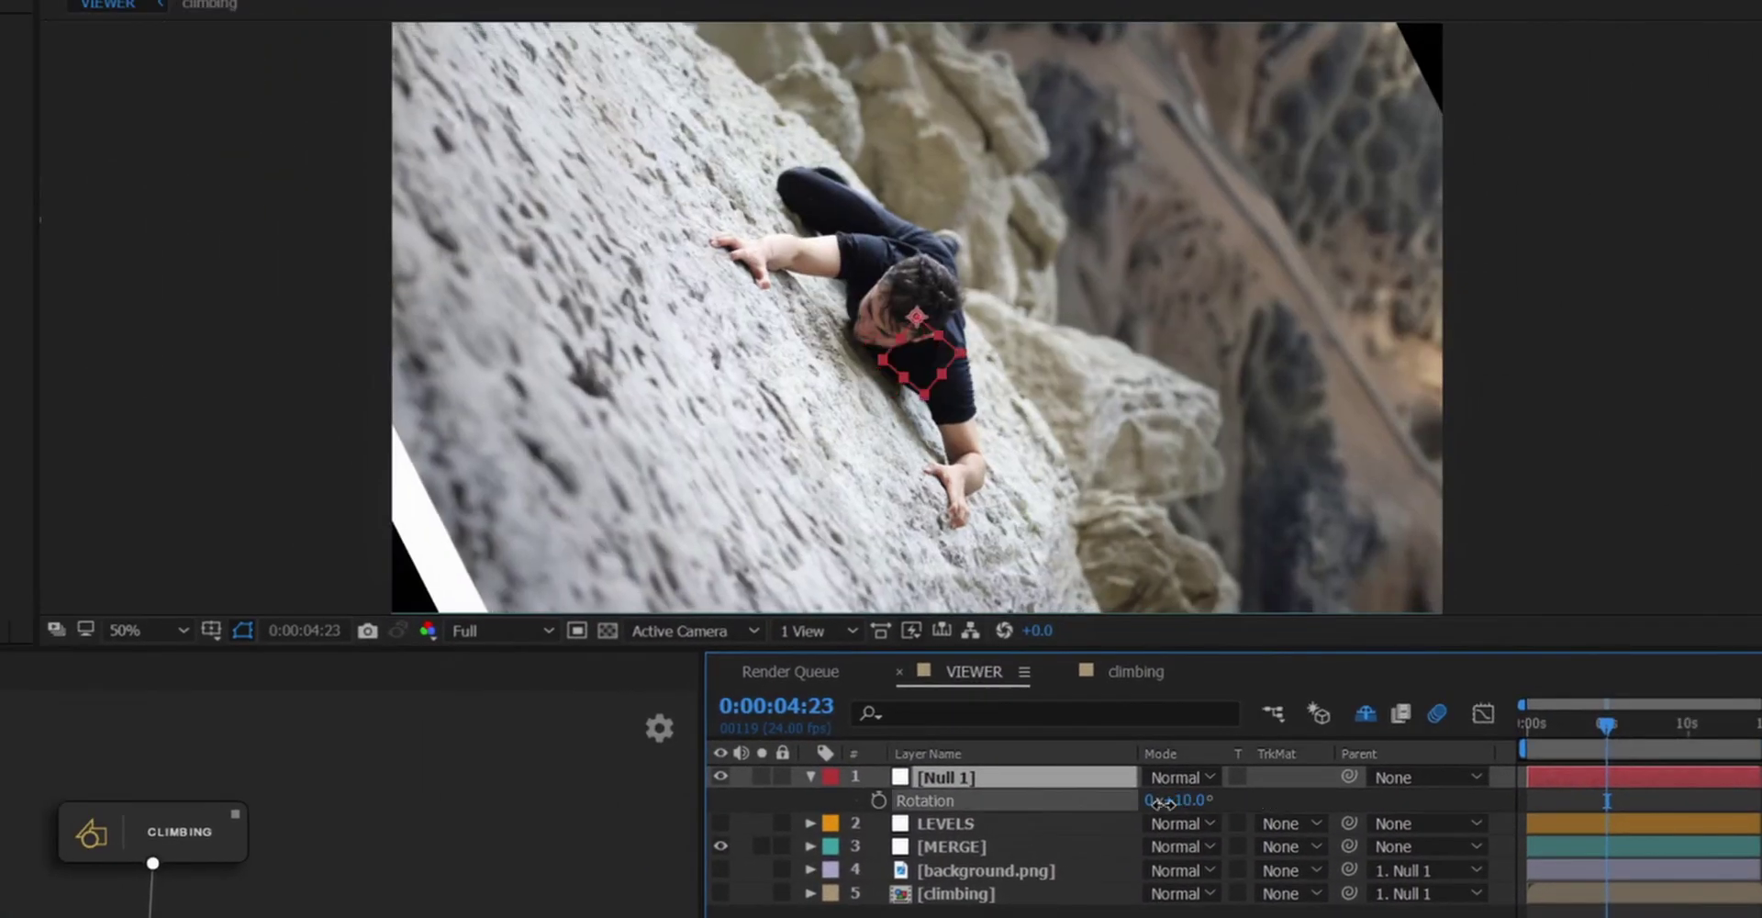
pyautogui.moveTo(1162, 803); pyautogui.dragTo(1208, 804)
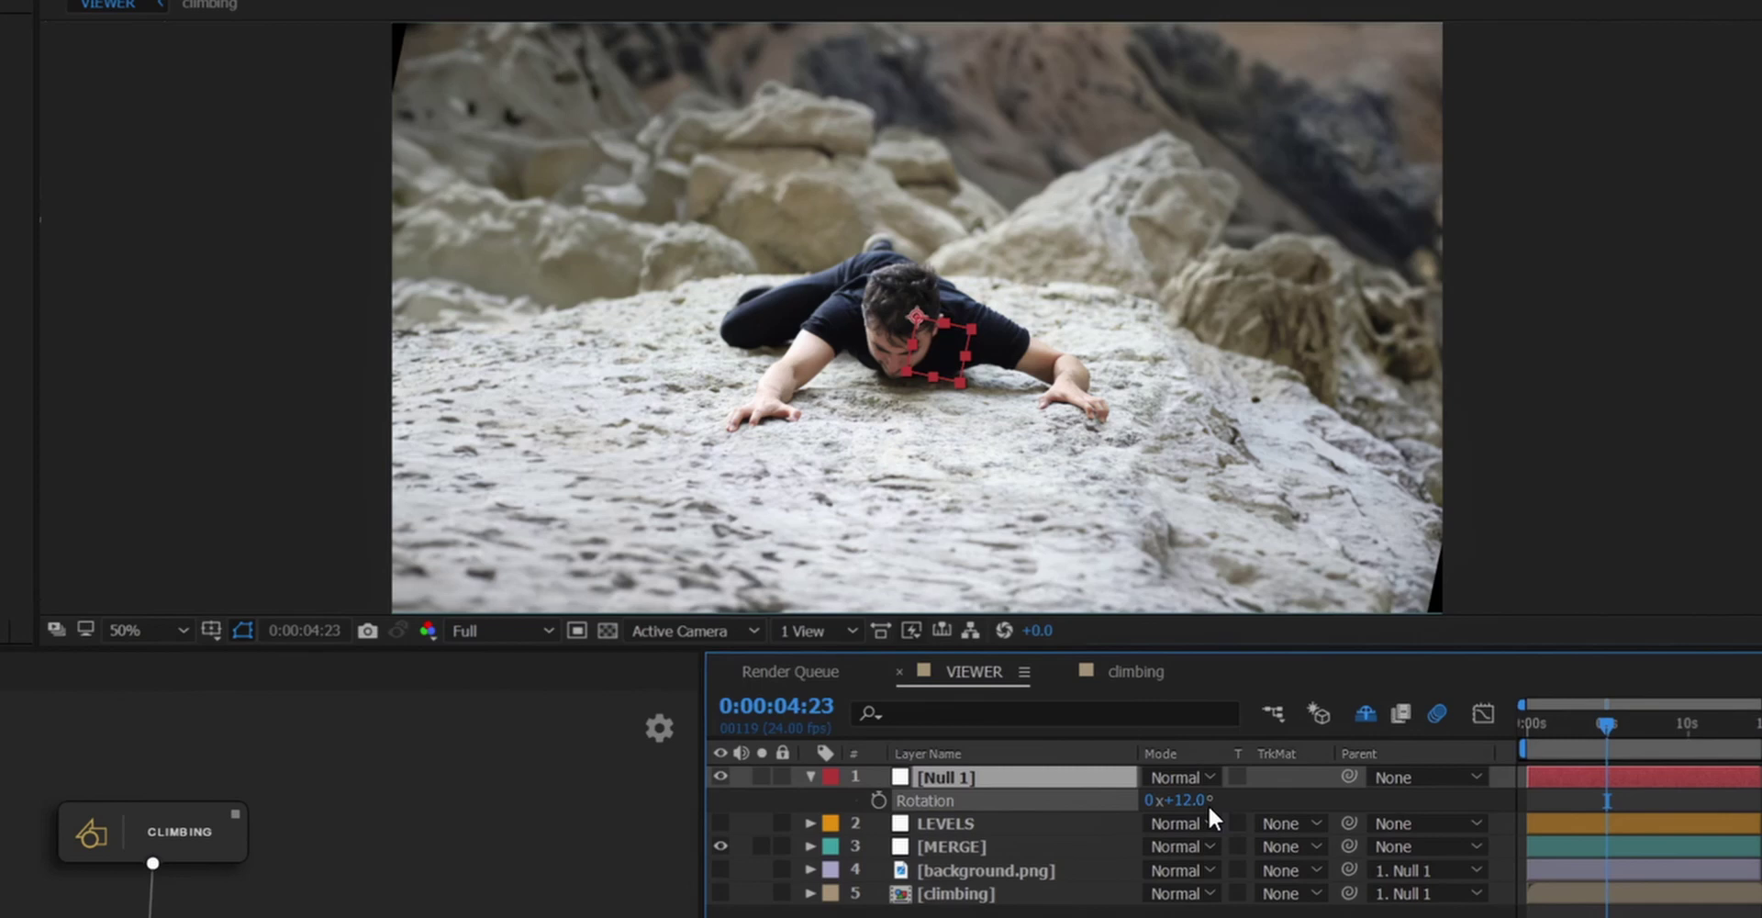
pyautogui.press('Home')
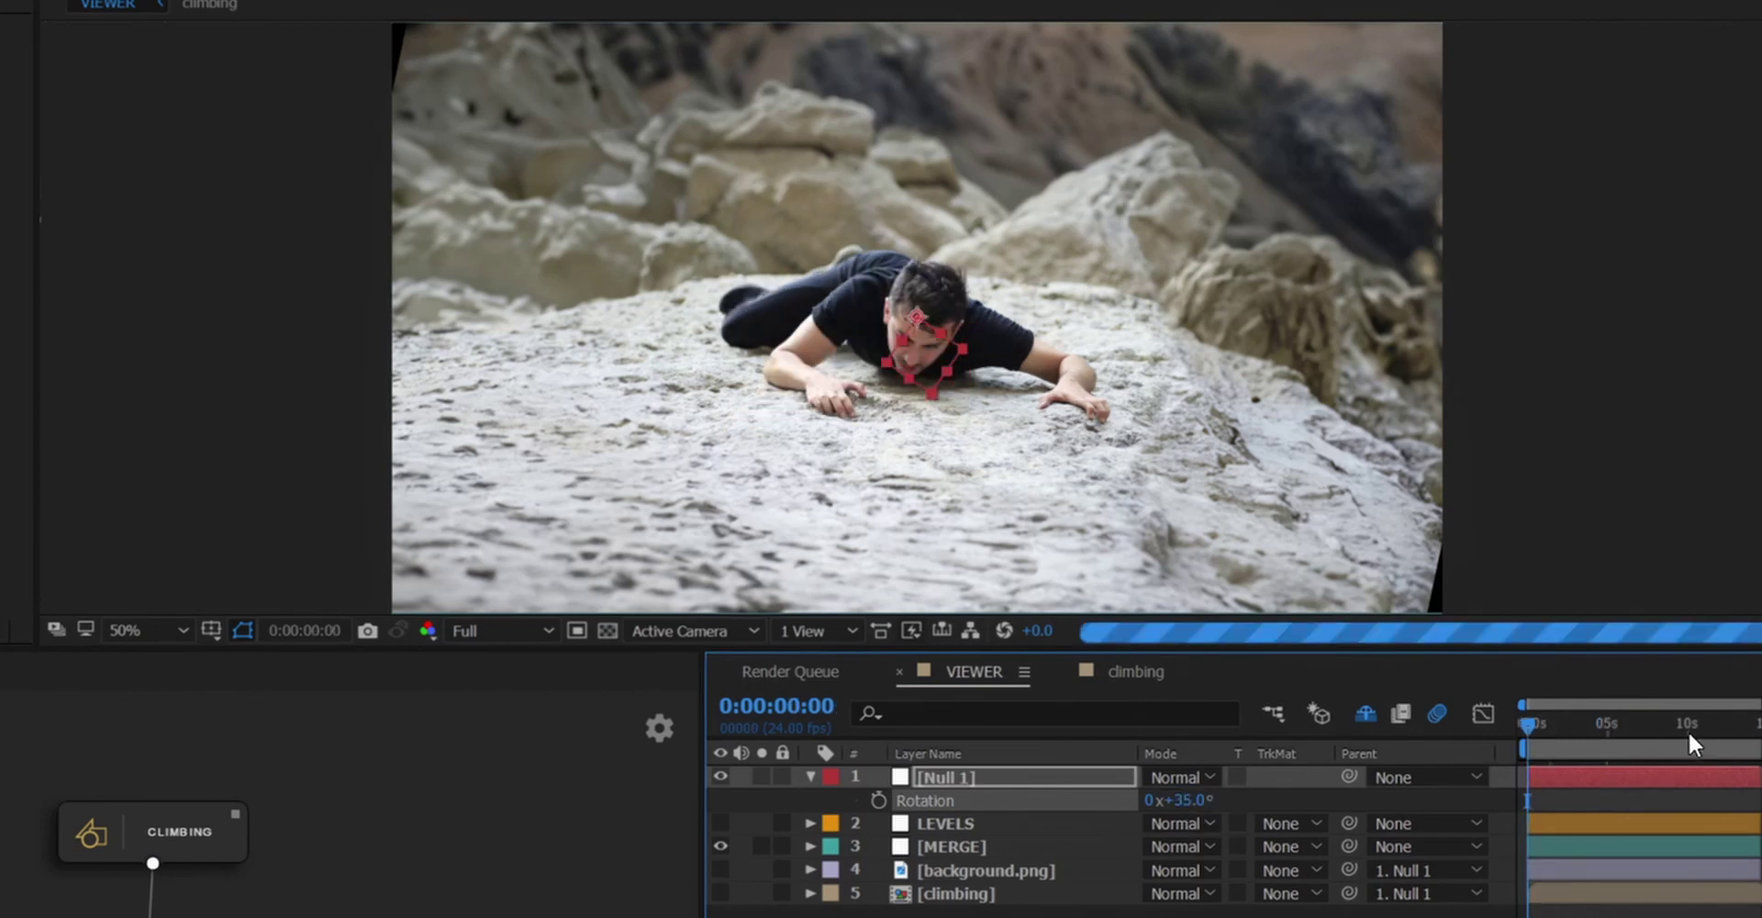
pyautogui.press('End')
pyautogui.press('Home')
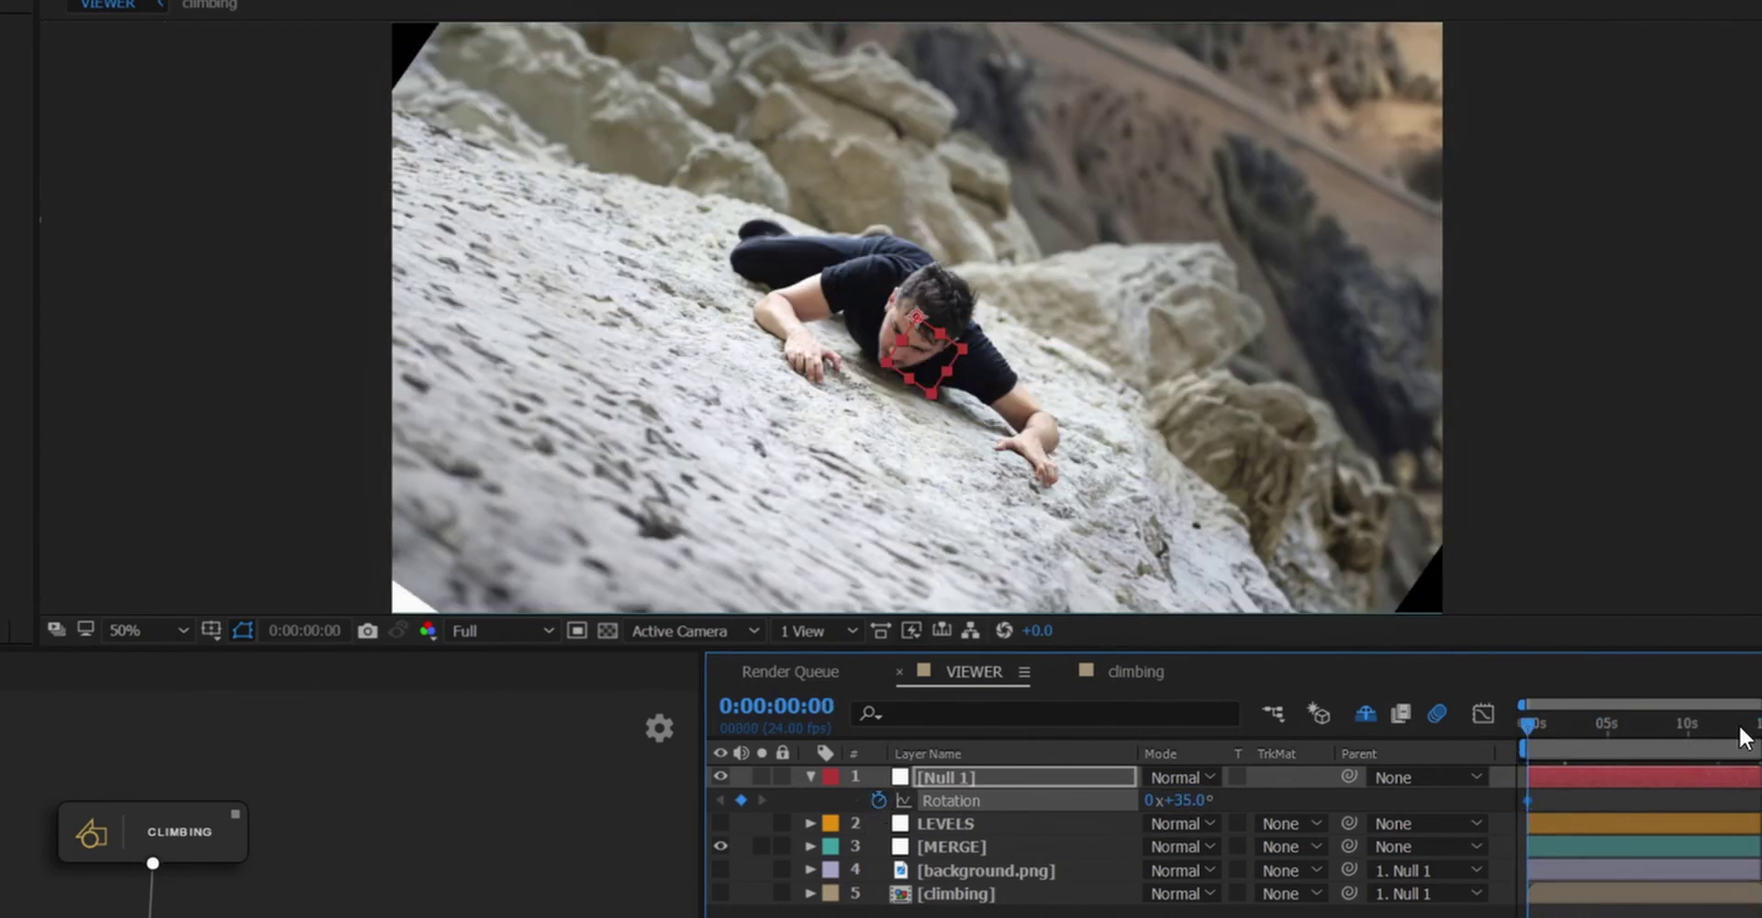
pyautogui.press('End')
pyautogui.moveTo(1184, 801); pyautogui.dragTo(1246, 802)
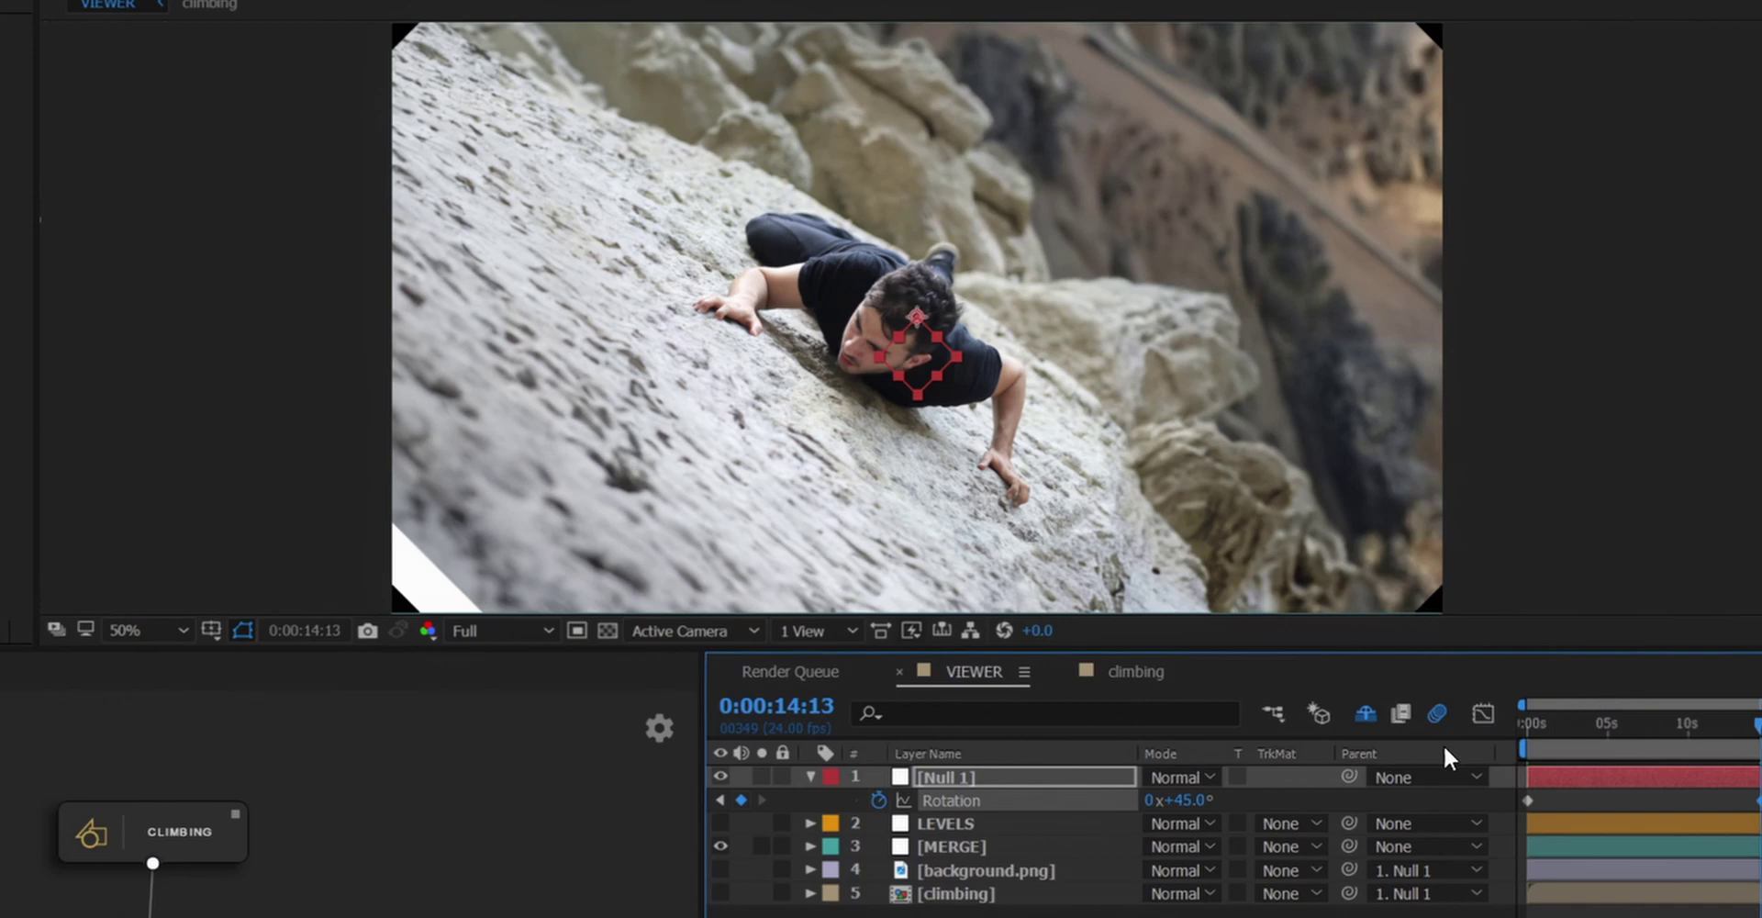
pyautogui.press('s')
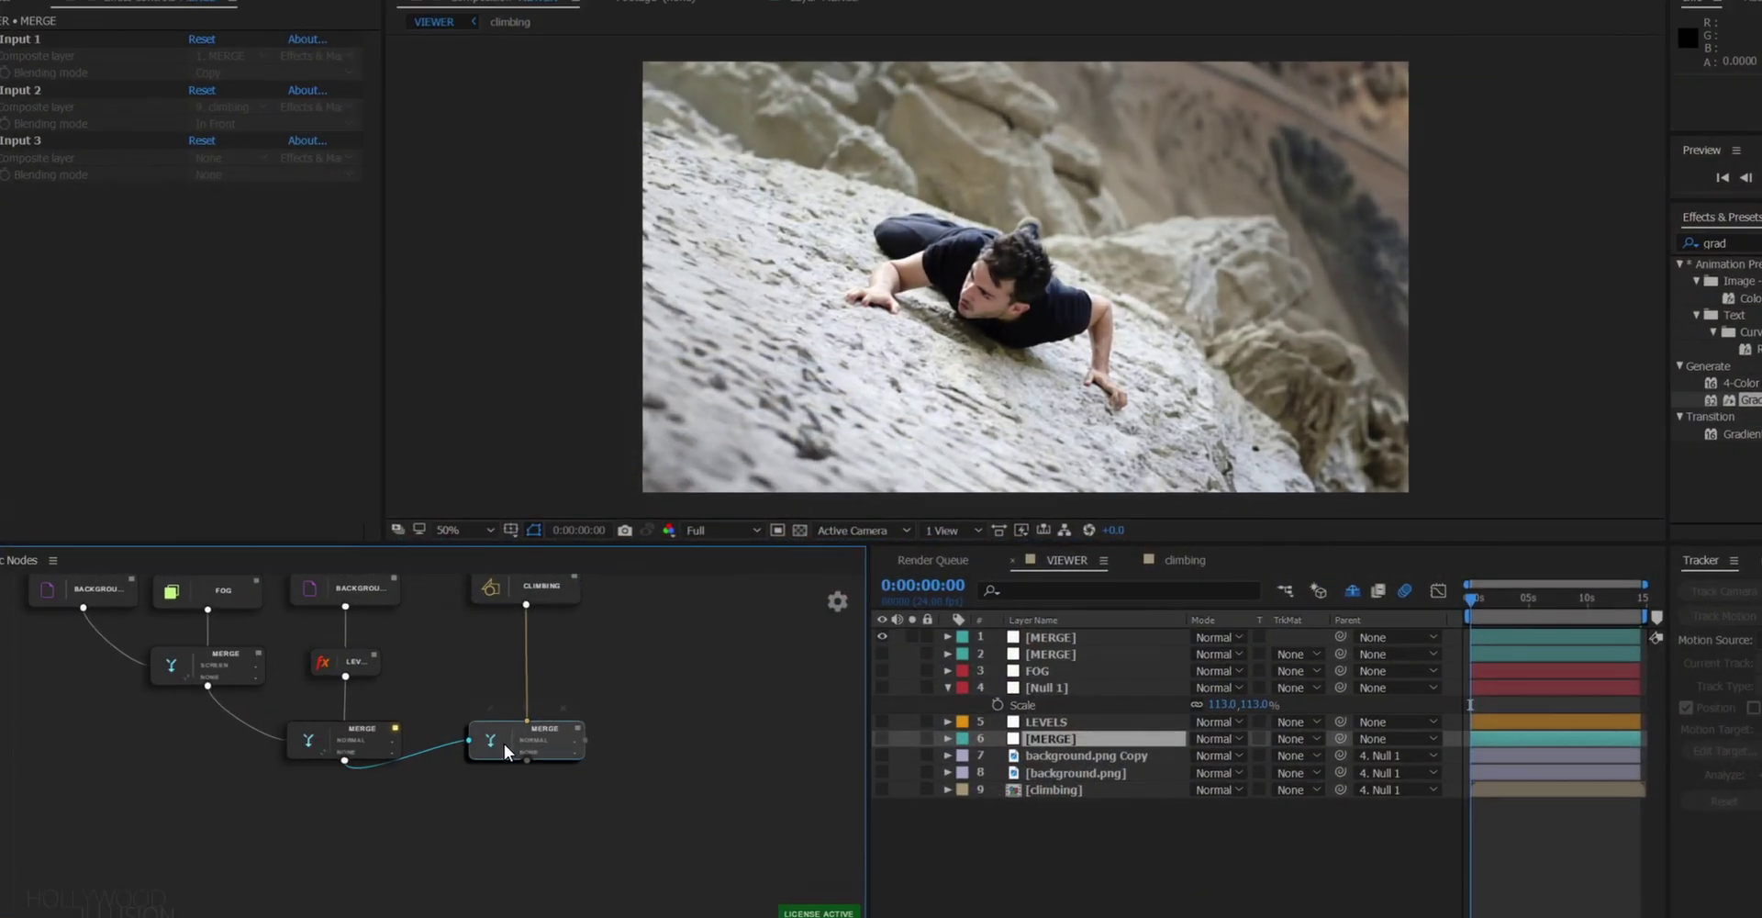
# Step: Add a LENS-DISTORTION node with CC Lens Size 500 and Convergence -150, scaled to 106%
pyautogui.moveTo(527, 760); pyautogui.dragTo(479, 797)
pyautogui.doubleClick(513, 791)
pyautogui.doubleClick(469, 669)
pyautogui.write('LENS-DISTOR')
pyautogui.write('TION')
pyautogui.press('Return')
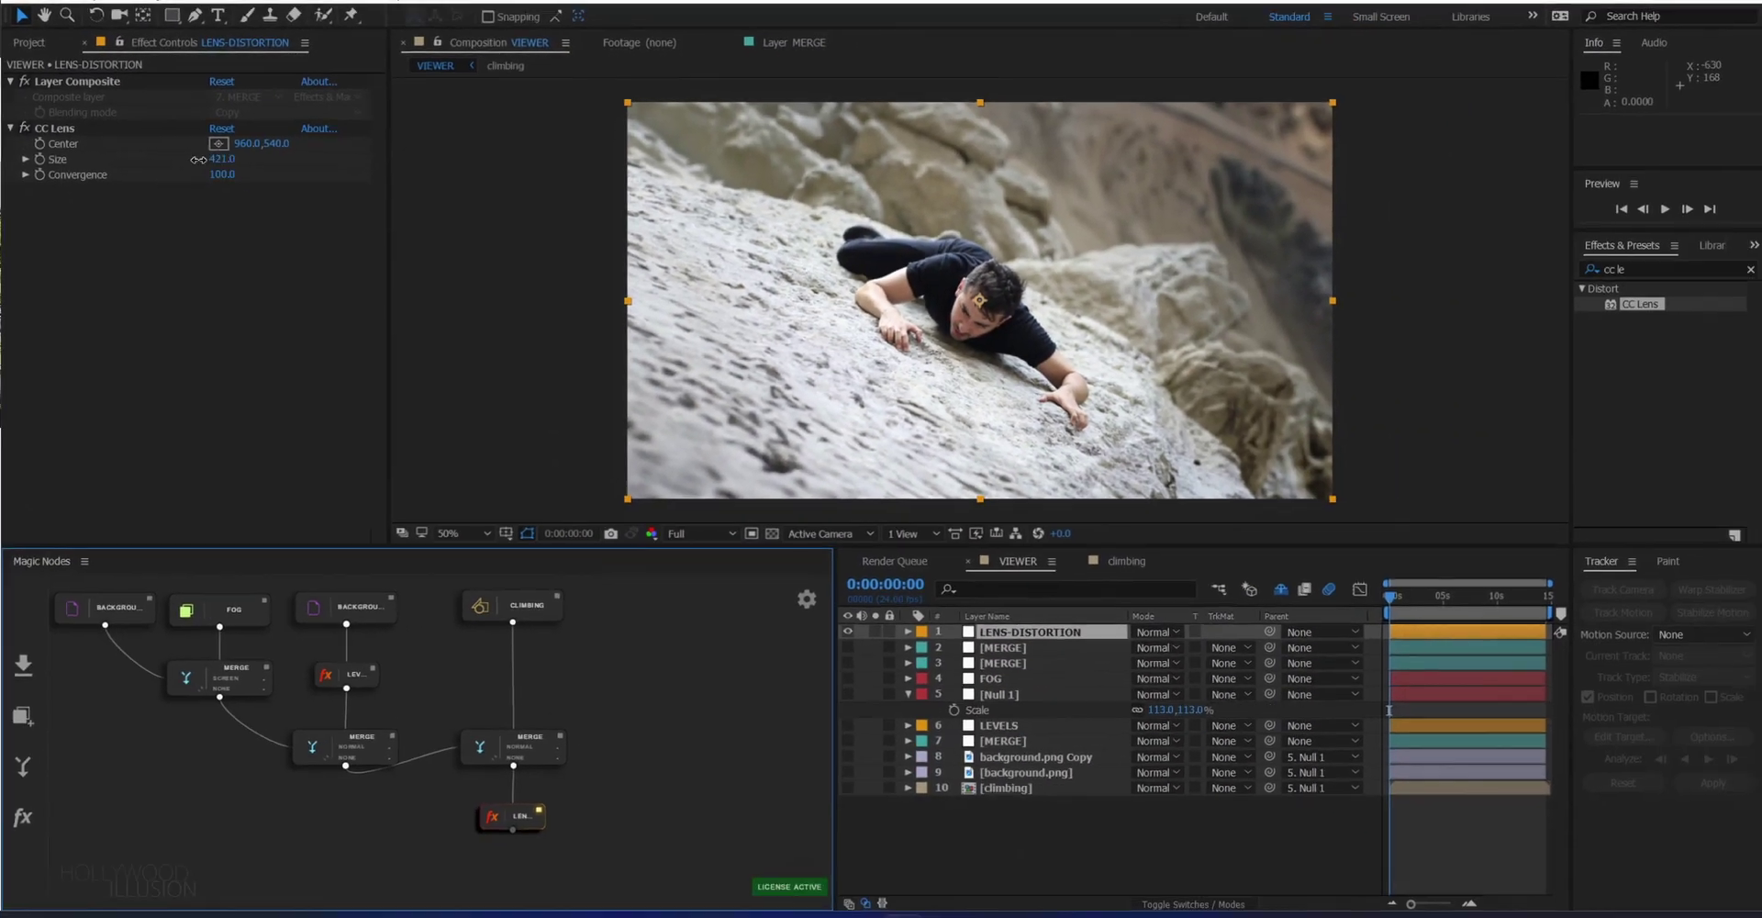
pyautogui.moveTo(485, 275); pyautogui.dragTo(0, 344)
pyautogui.moveTo(5, 190)
pyautogui.mouseDown()
pyautogui.moveTo(224, 174)
pyautogui.moveTo(5, 196)
pyautogui.mouseUp()
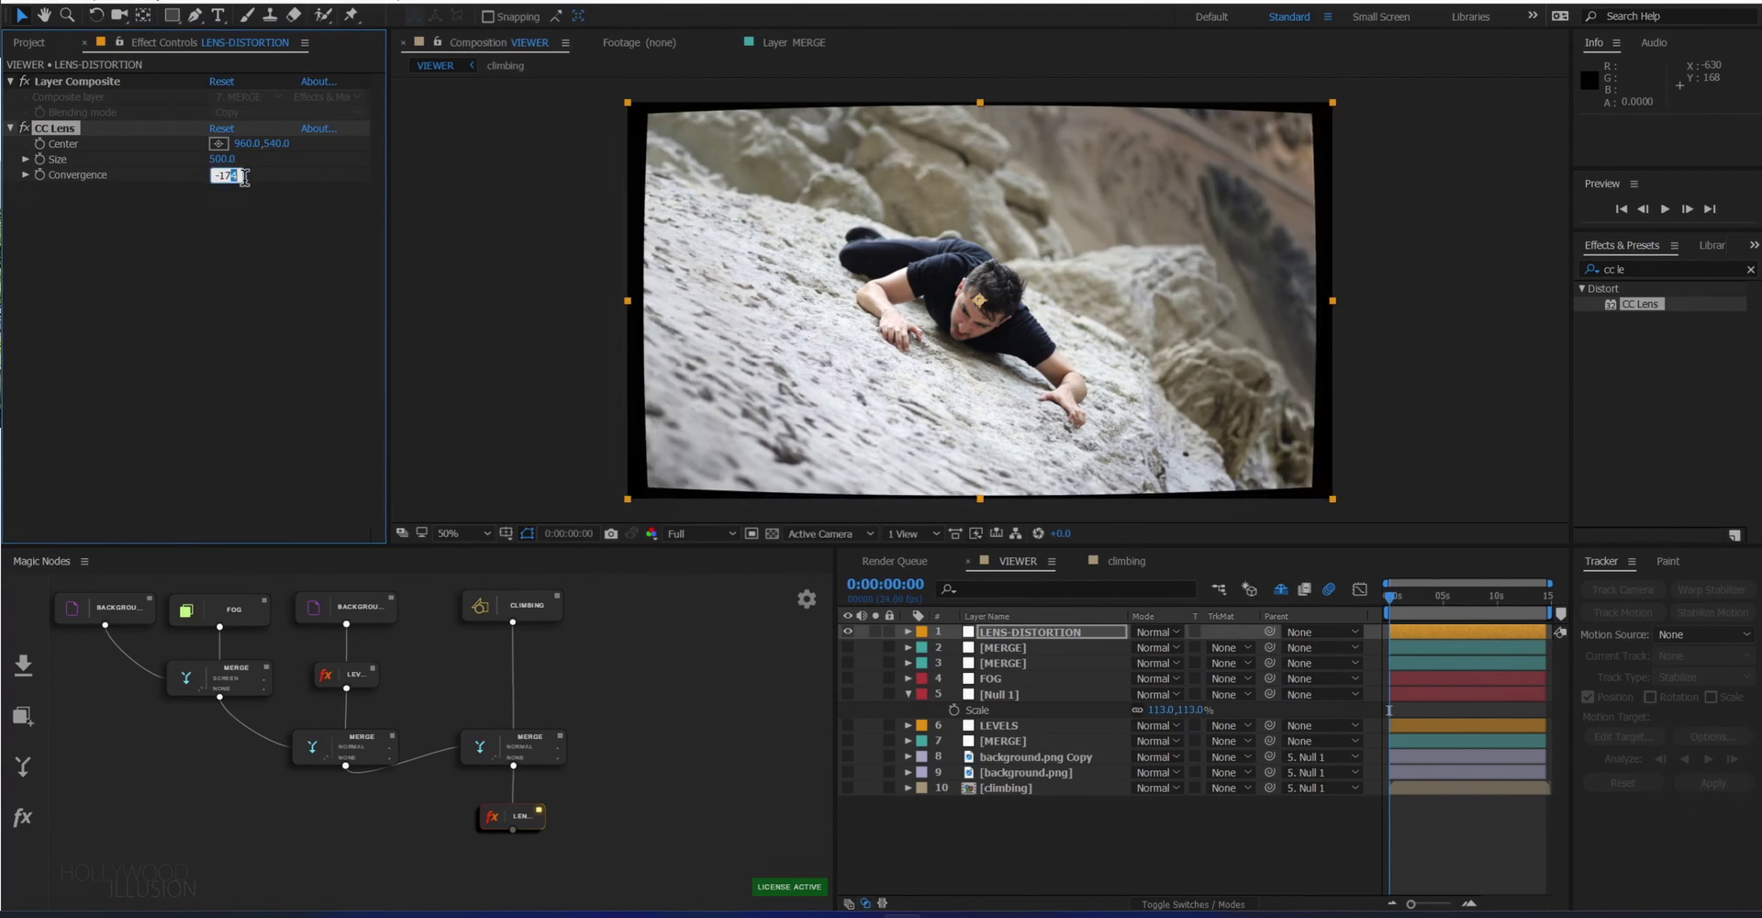
pyautogui.press('s')
pyautogui.moveTo(1165, 647); pyautogui.dragTo(1200, 645)
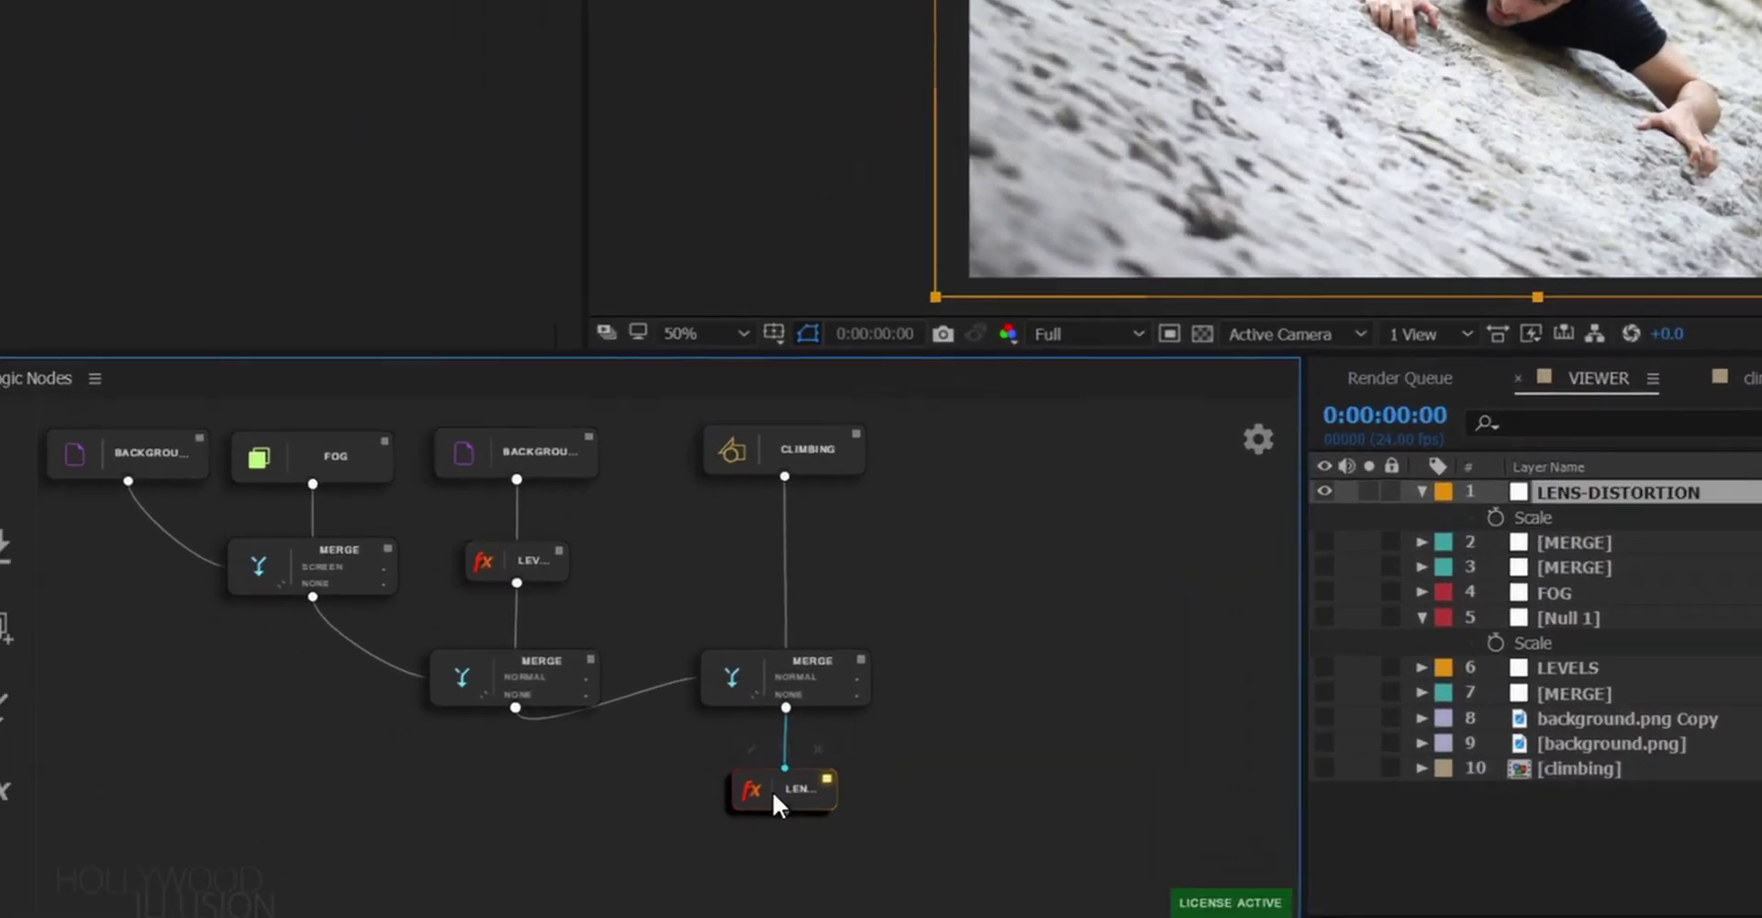
# Step: Add a COLOR-CORRECTION node and expand its Lumetri basic correction settings
pyautogui.moveTo(511, 829); pyautogui.dragTo(513, 867)
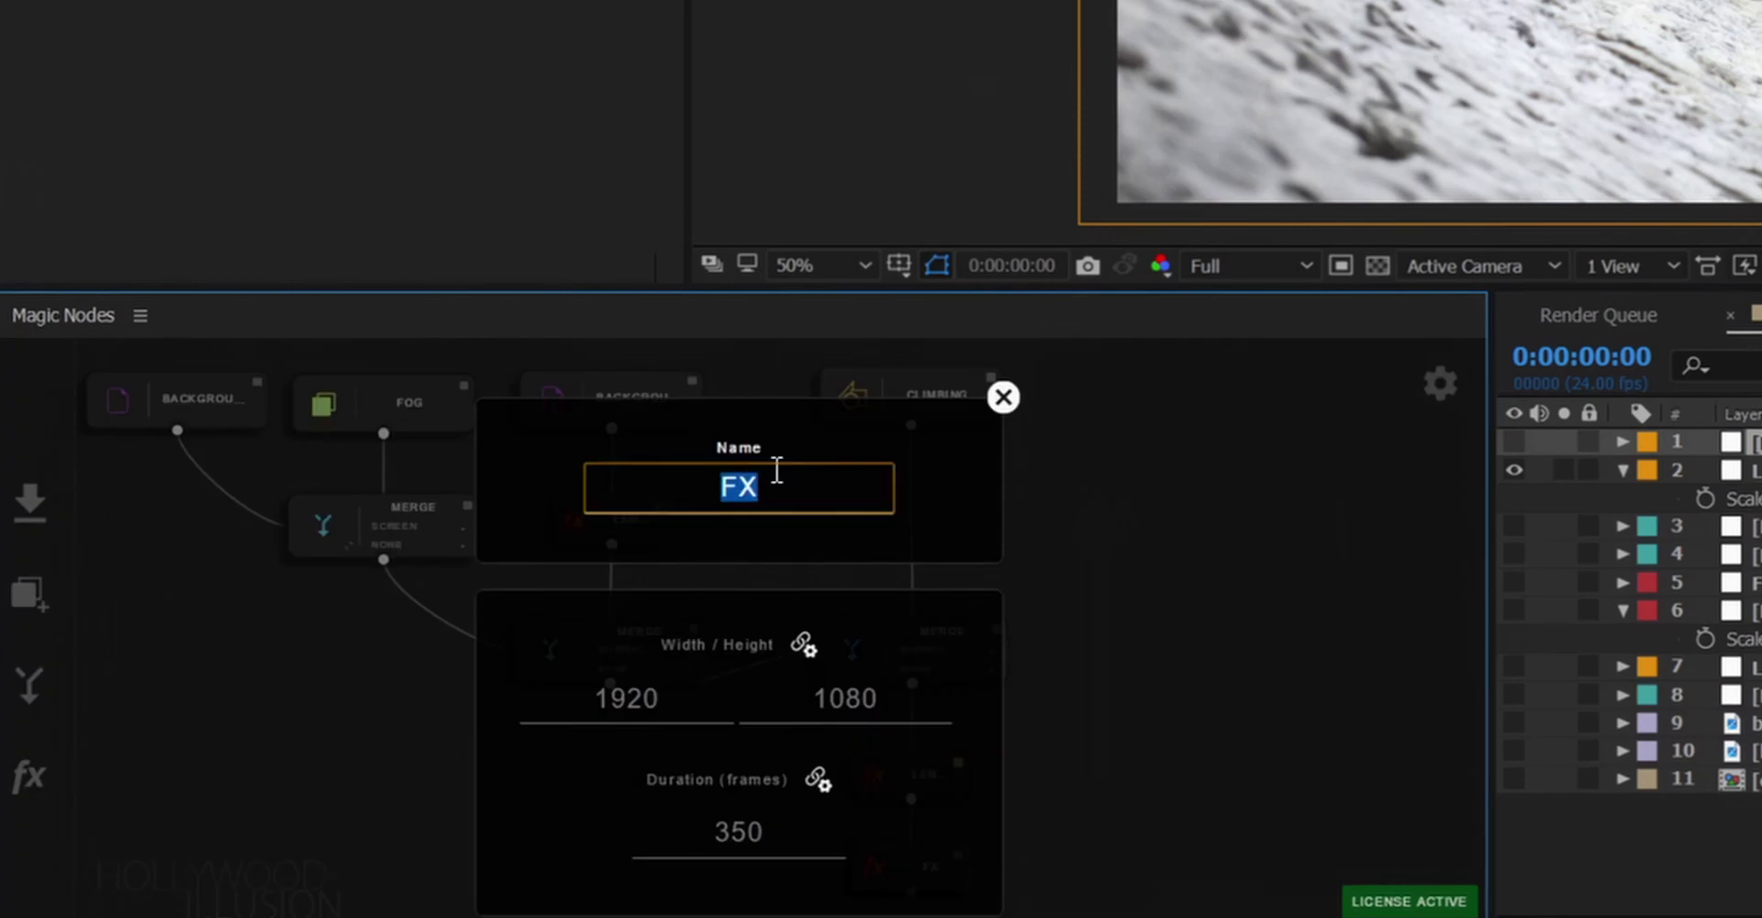
pyautogui.write('COLOR-CORRECTION')
pyautogui.press('Return')
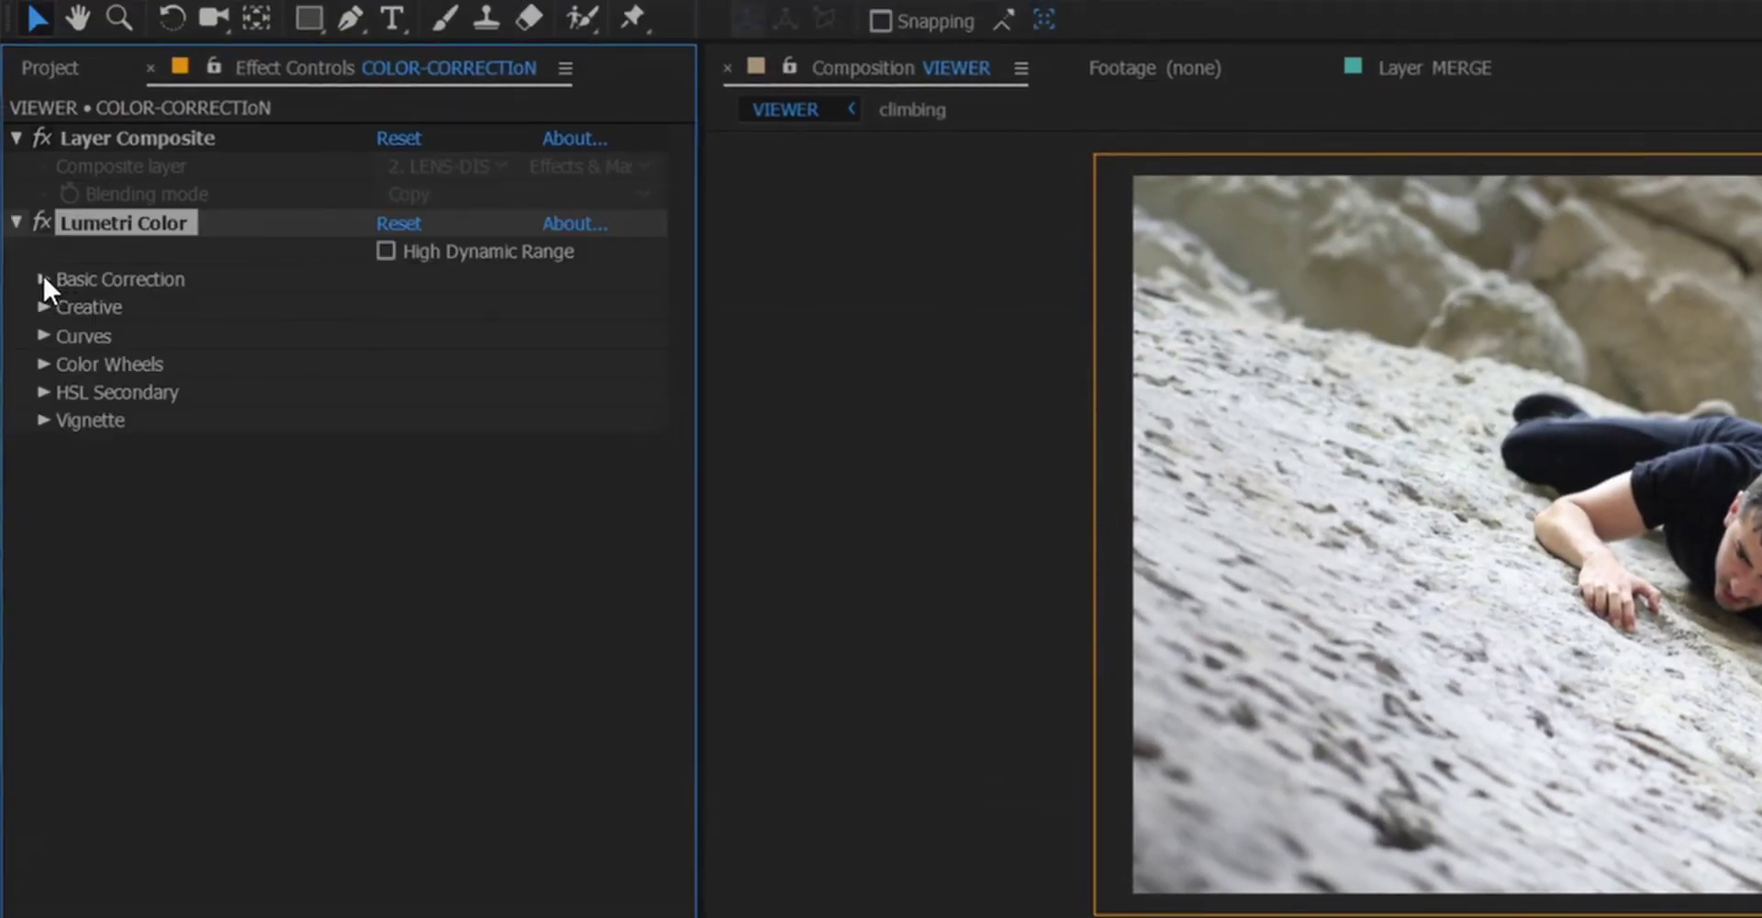
pyautogui.click(42, 278)
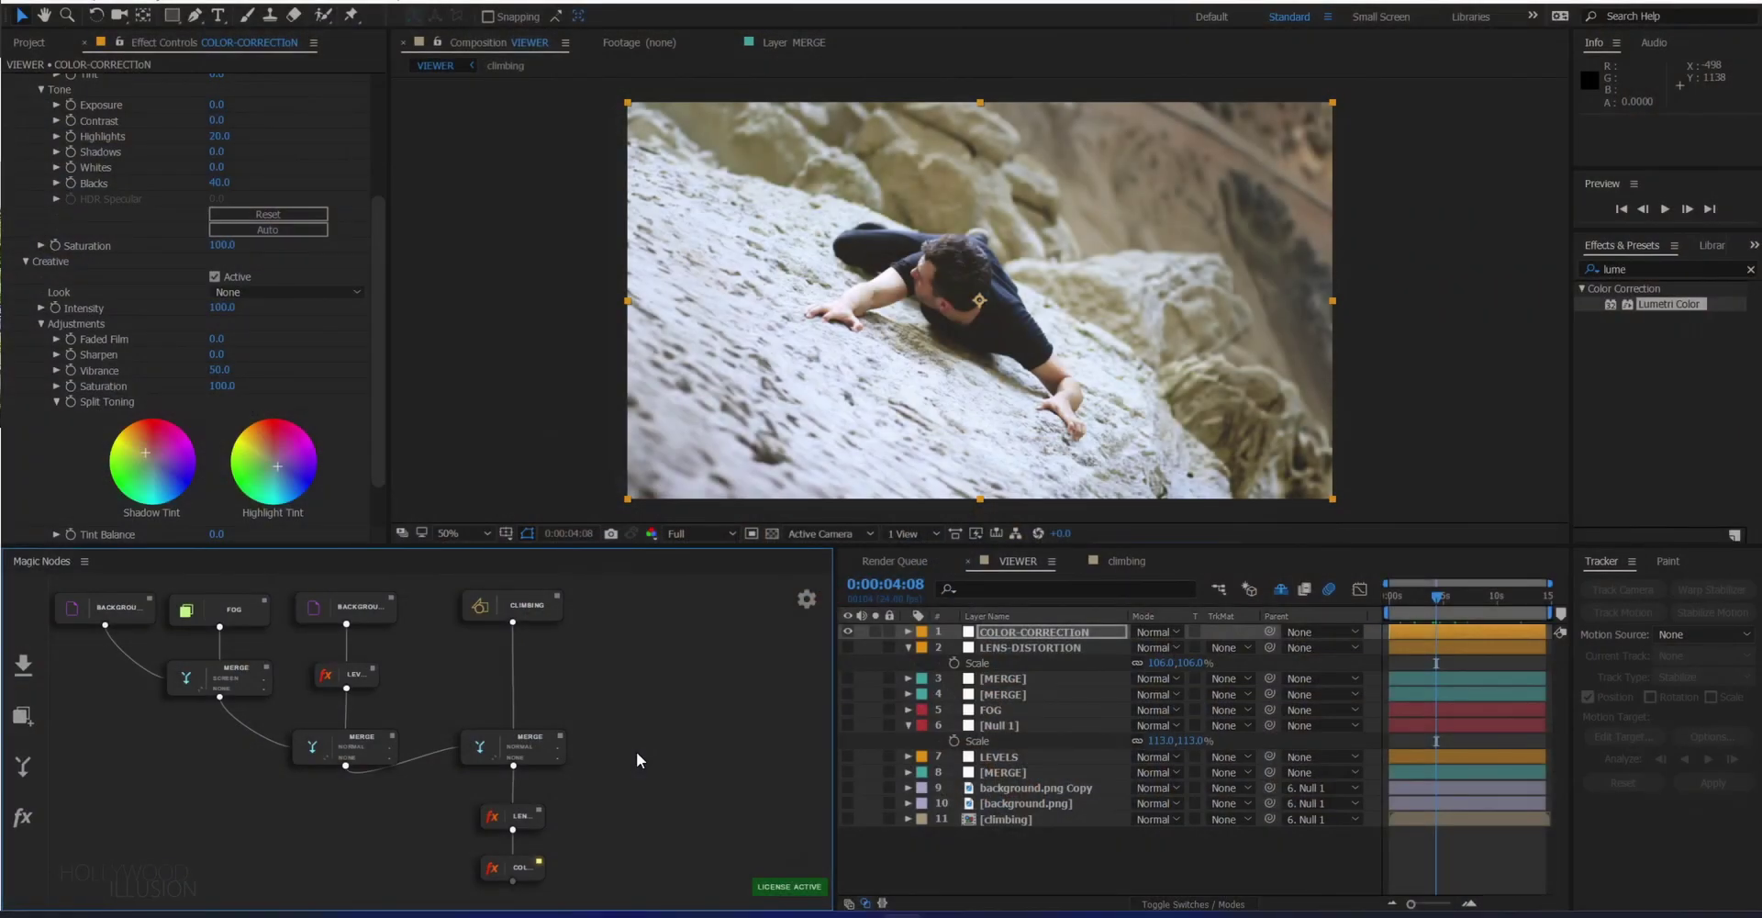
# Step: Merge a new solid over the graded result with an elliptical mask at 10% opacity
pyautogui.hotkey('ctrl', 'y')
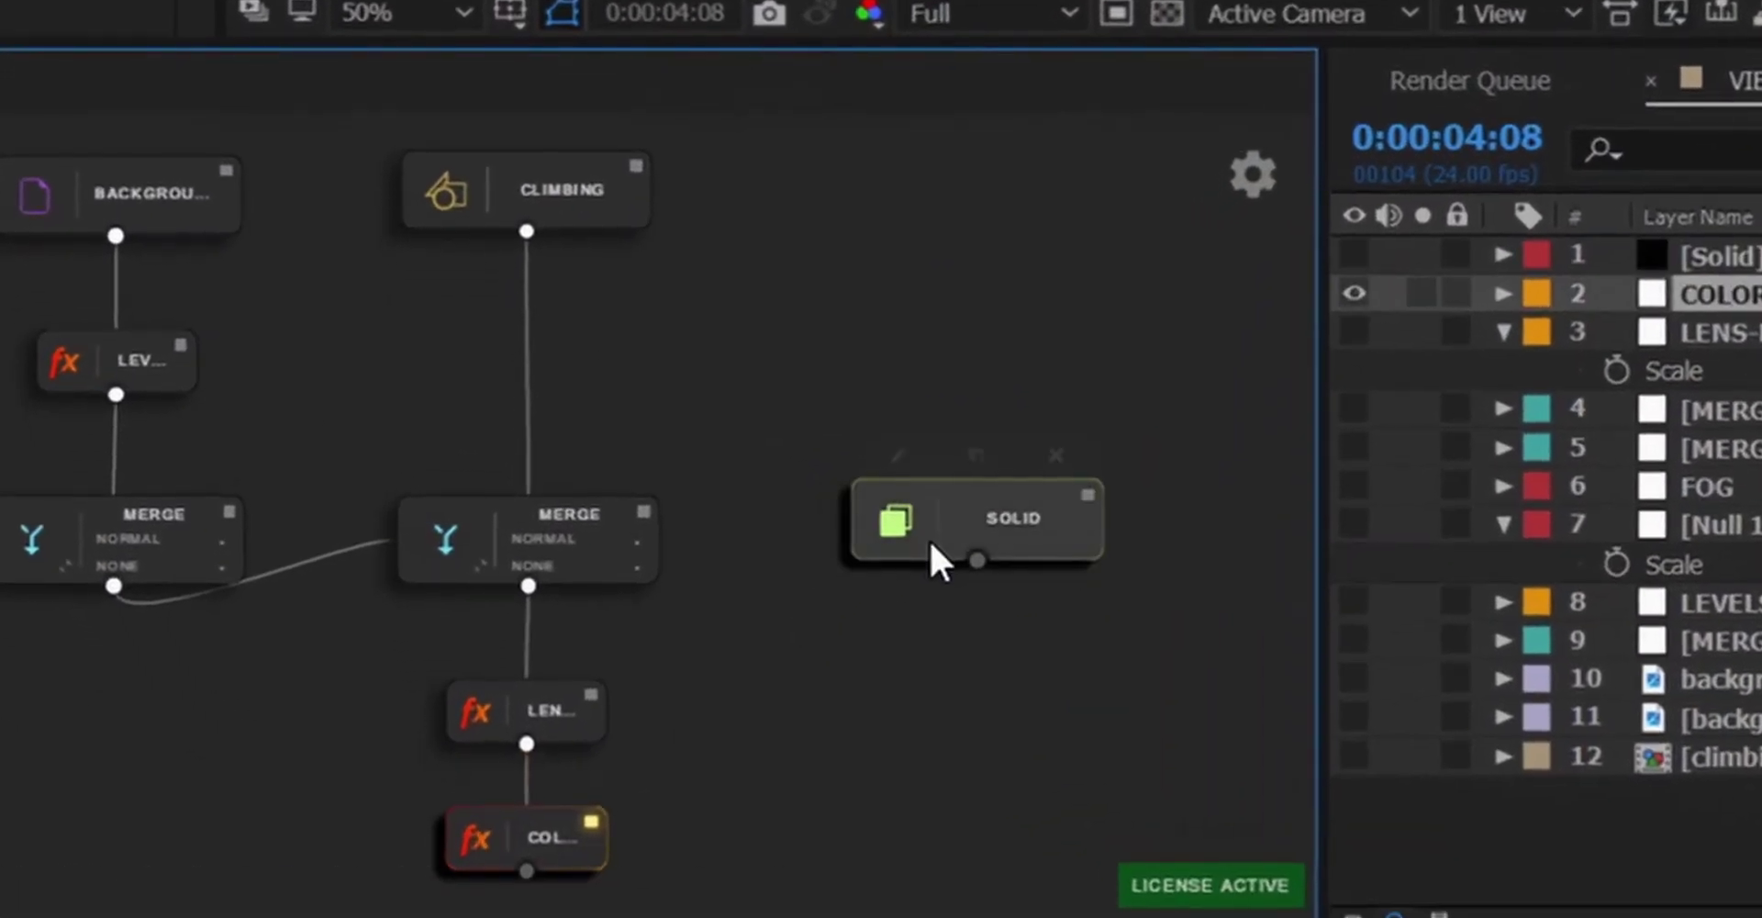
pyautogui.moveTo(977, 560); pyautogui.dragTo(936, 814)
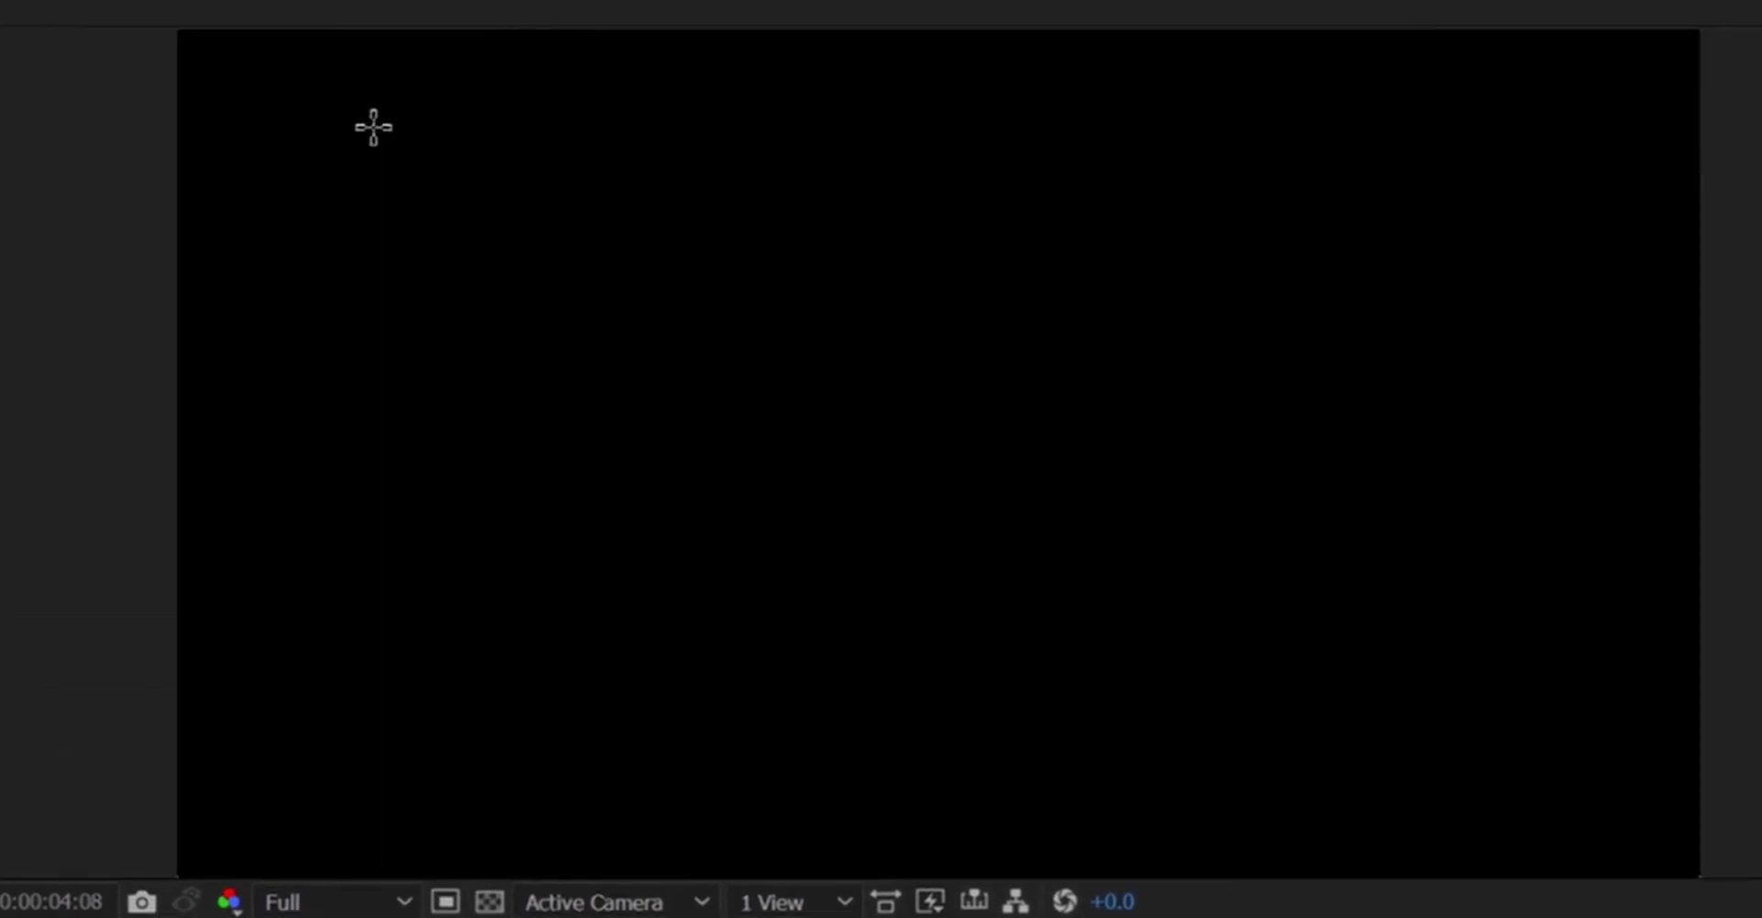
pyautogui.moveTo(316, 87); pyautogui.dragTo(1527, 773)
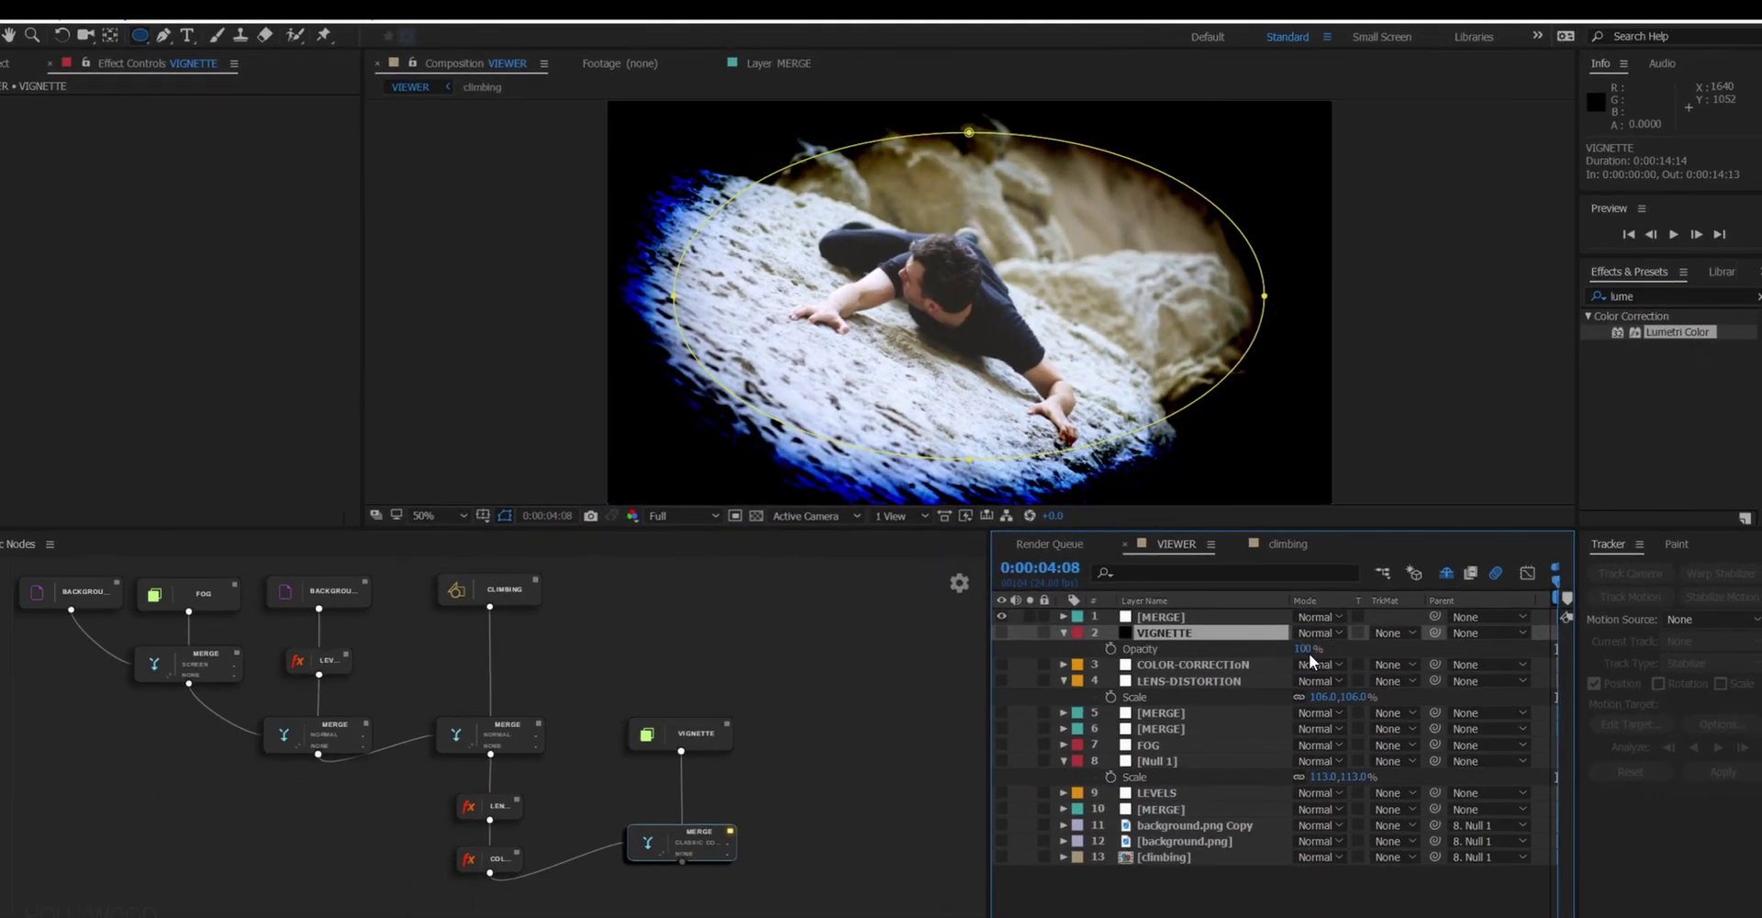
pyautogui.moveTo(1349, 612); pyautogui.dragTo(1310, 622)
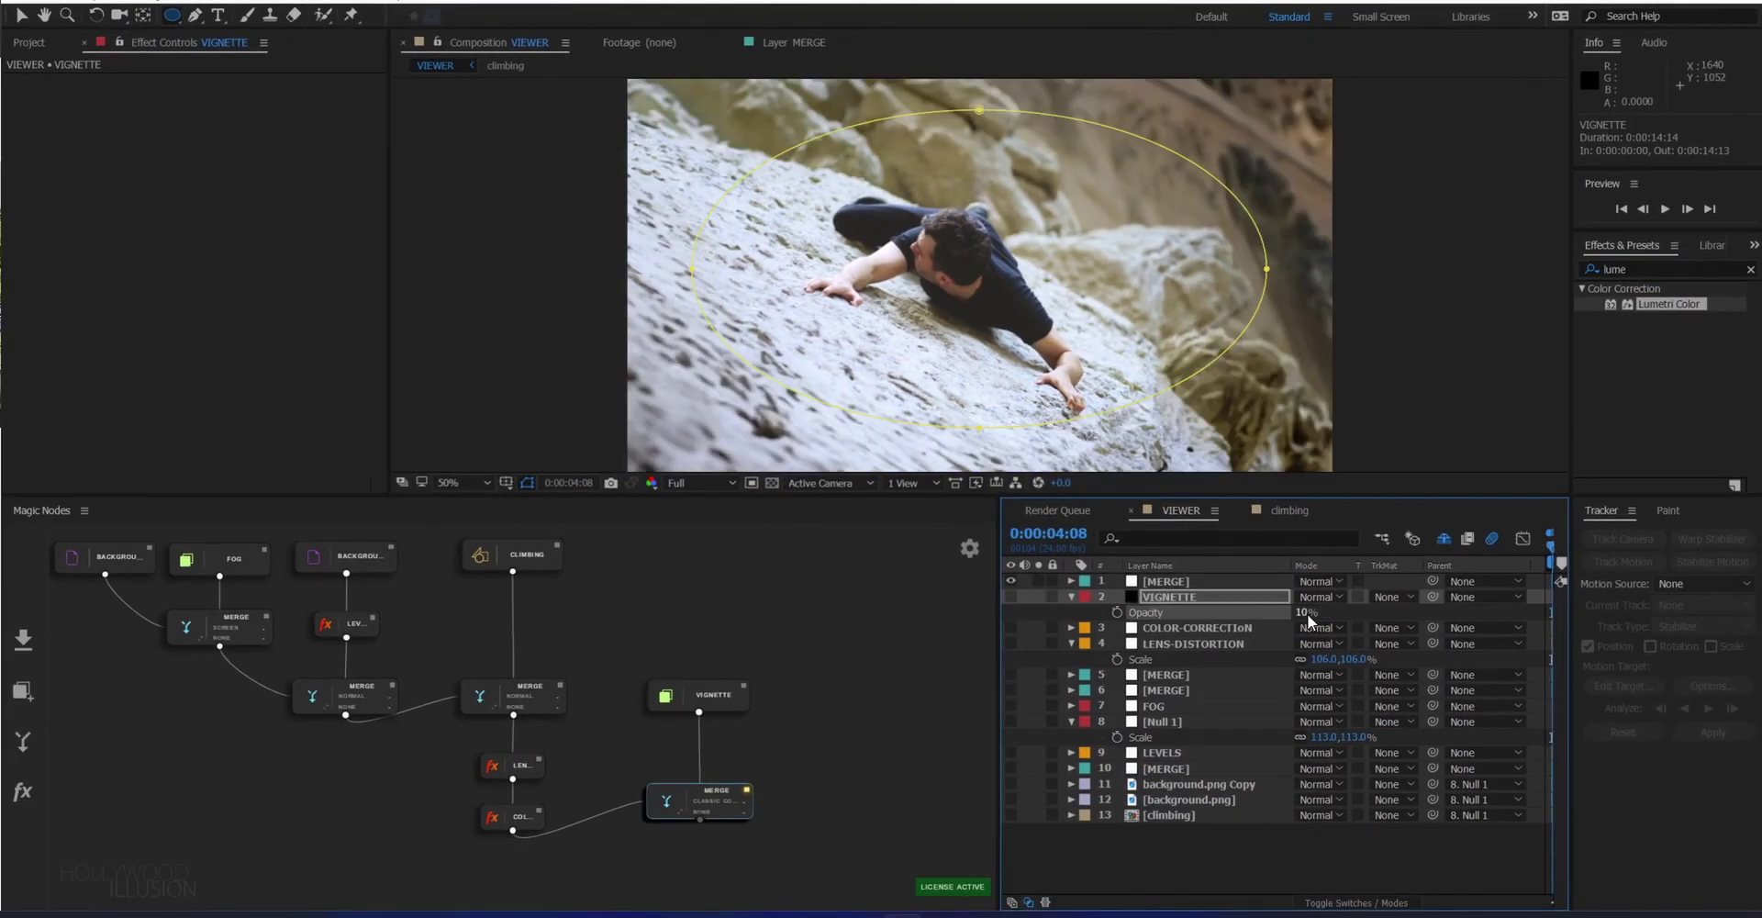
# Step: Check the vignette at a later frame, show its masks, and position the new FX node
pyautogui.moveTo(996, 615); pyautogui.dragTo(849, 615)
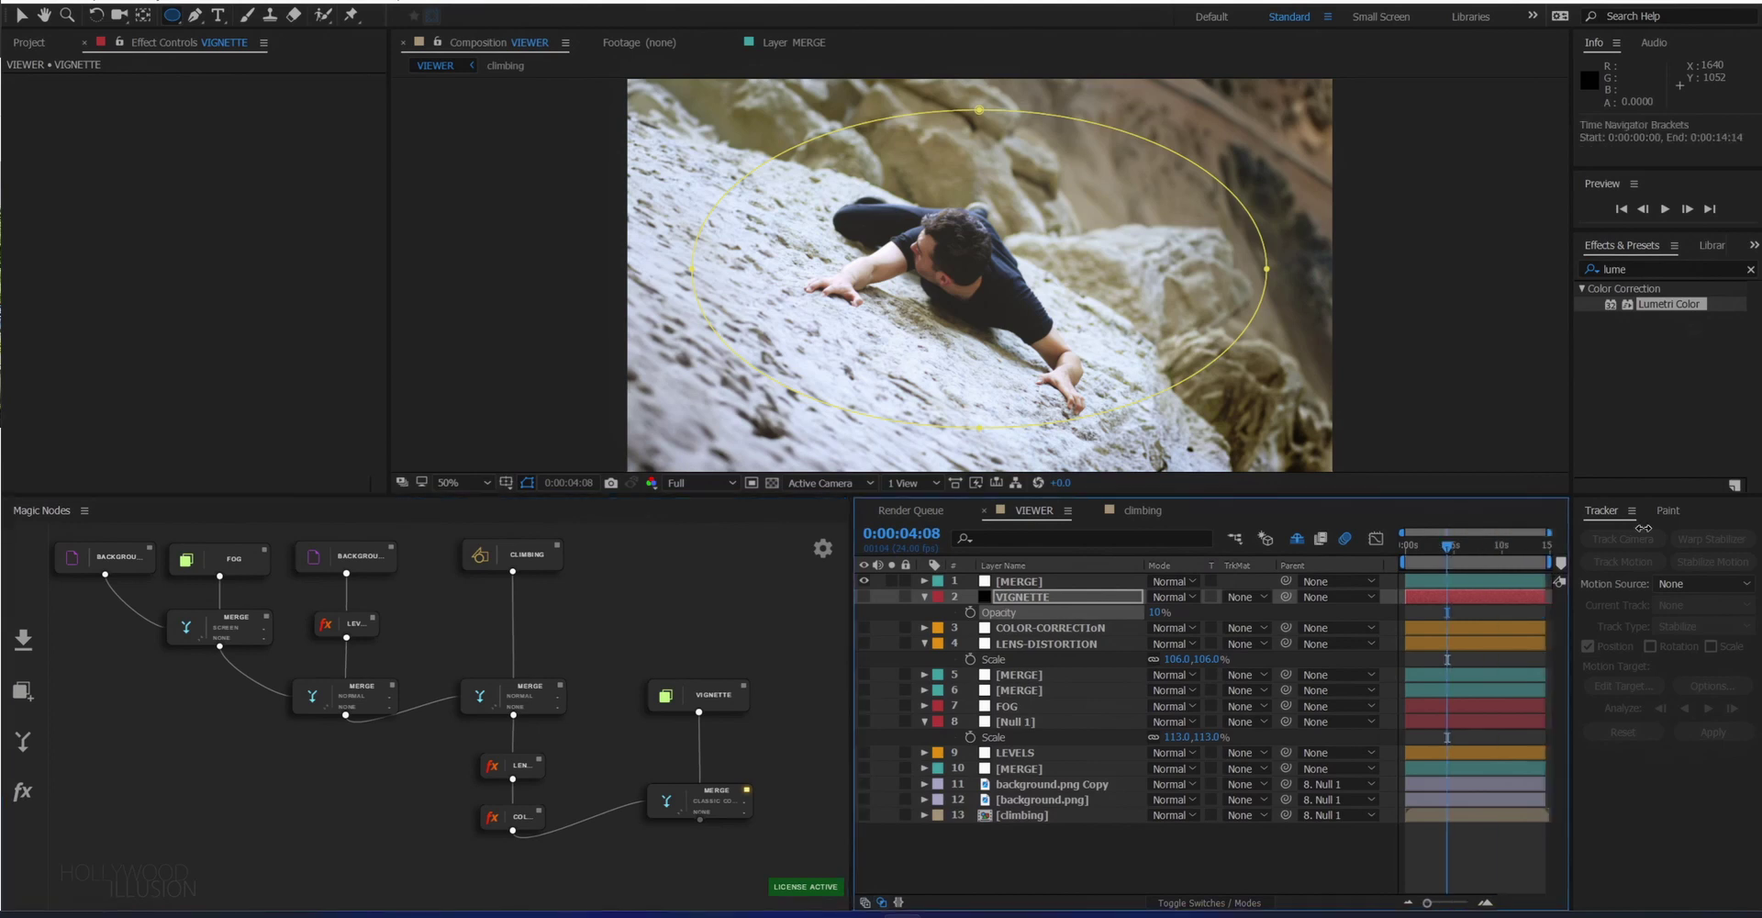
pyautogui.click(1505, 550)
pyautogui.click(1535, 555)
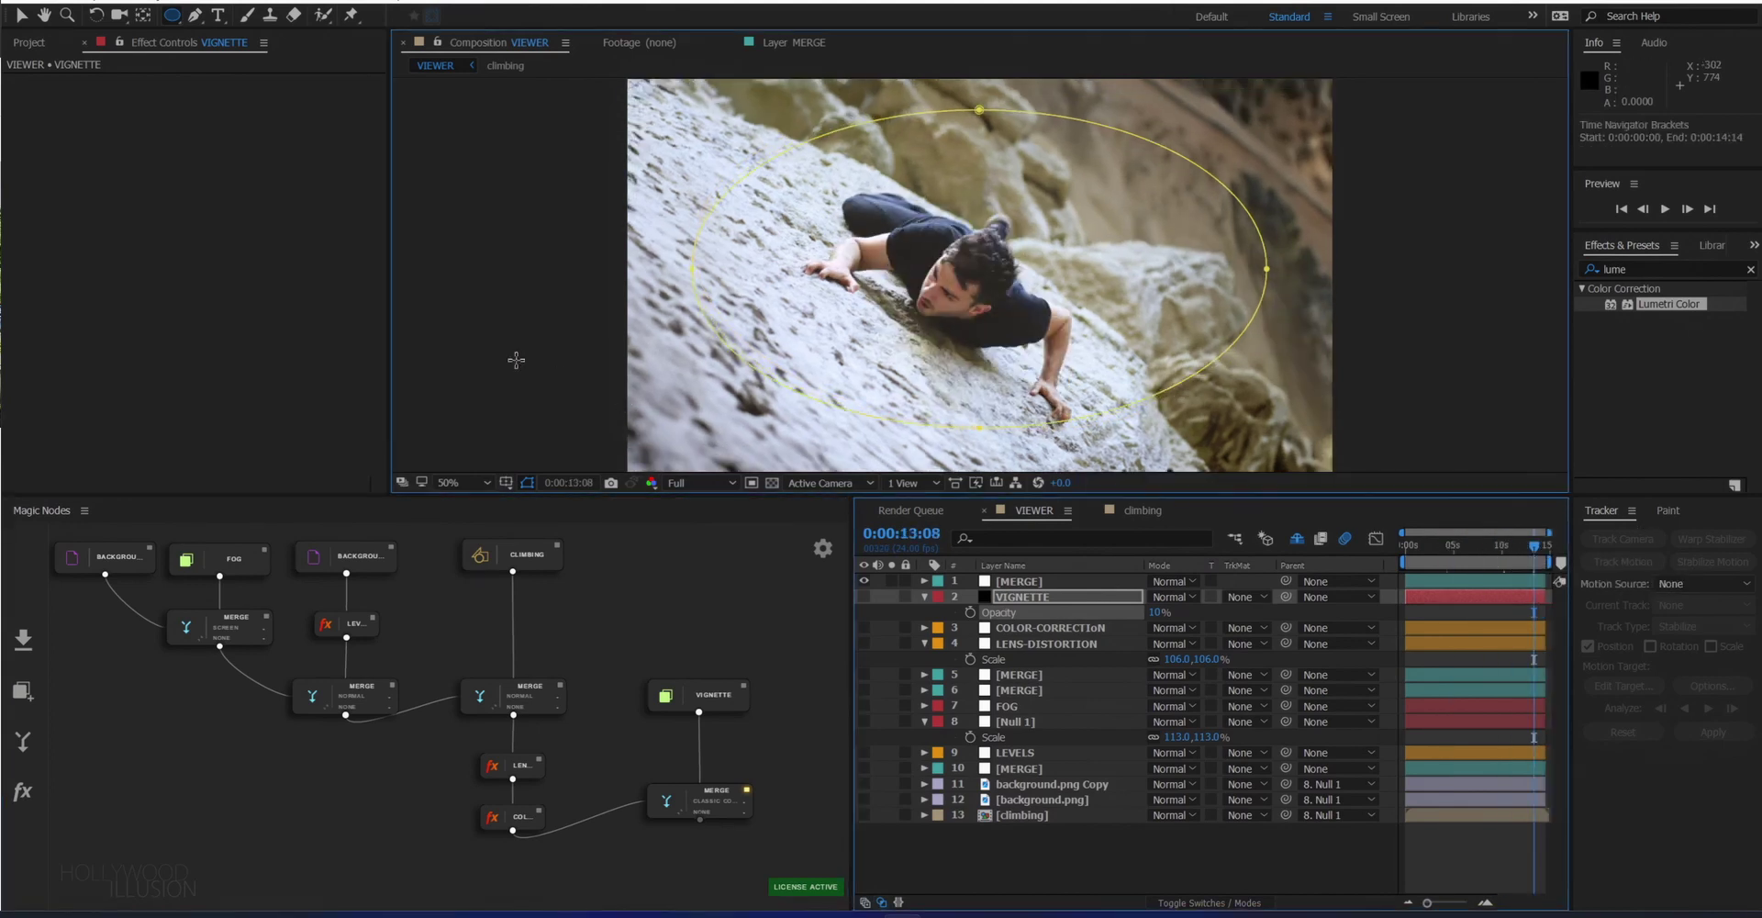
pyautogui.hotkey('shift', 'm')
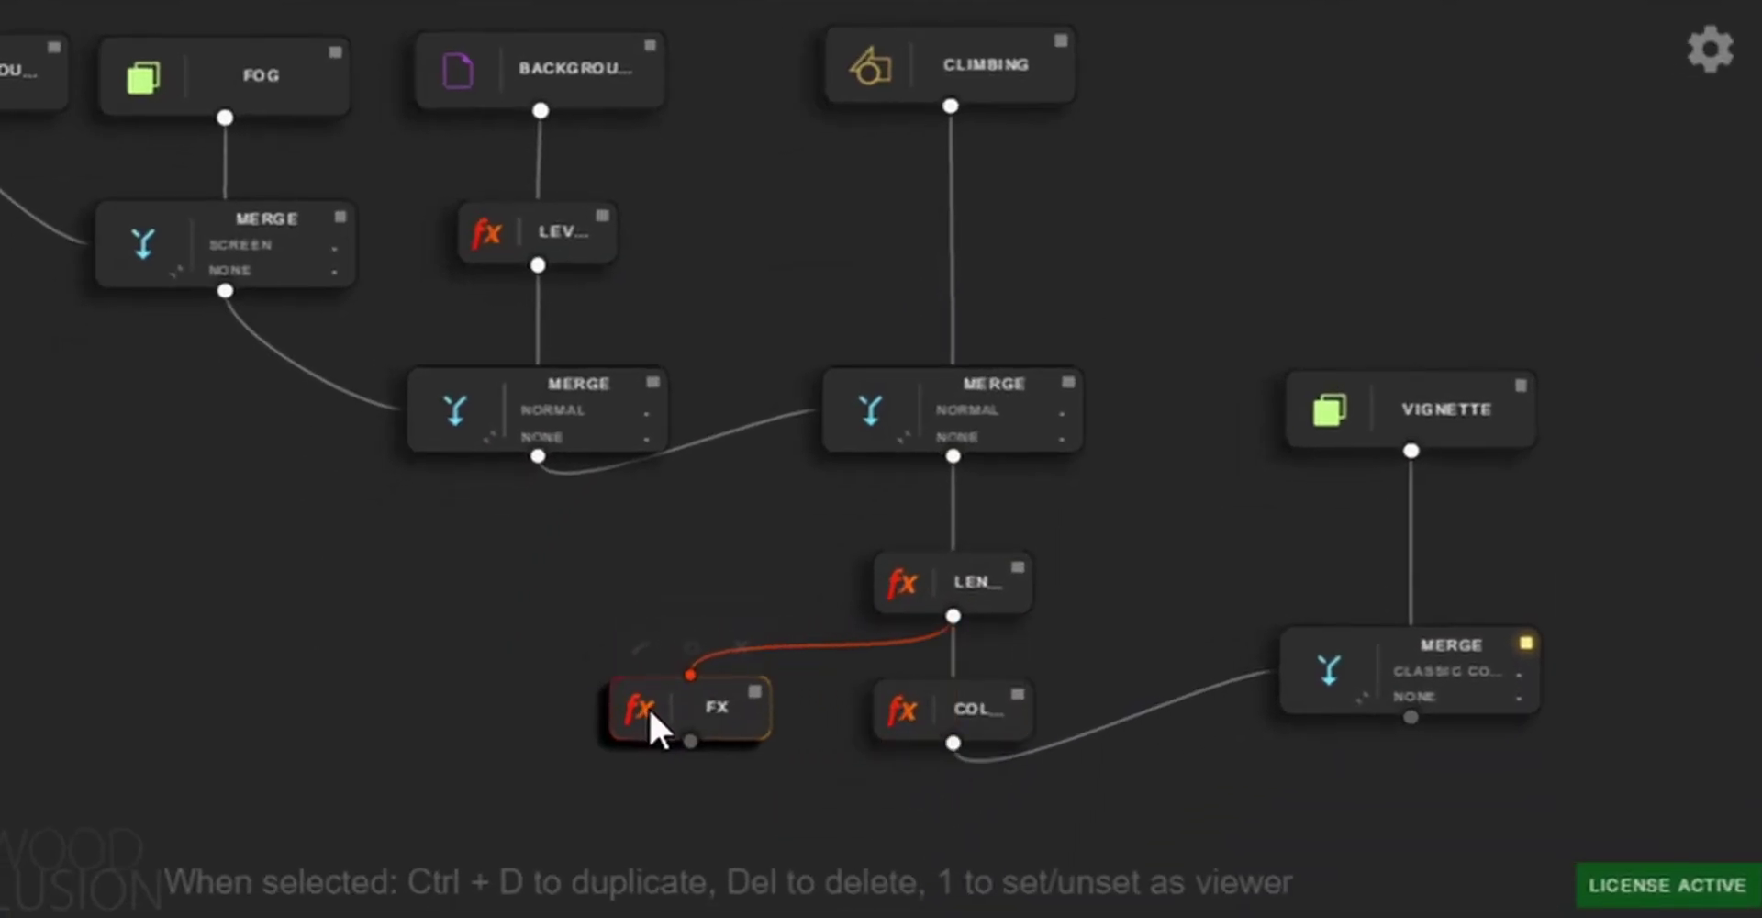
pyautogui.moveTo(648, 708); pyautogui.dragTo(646, 716)
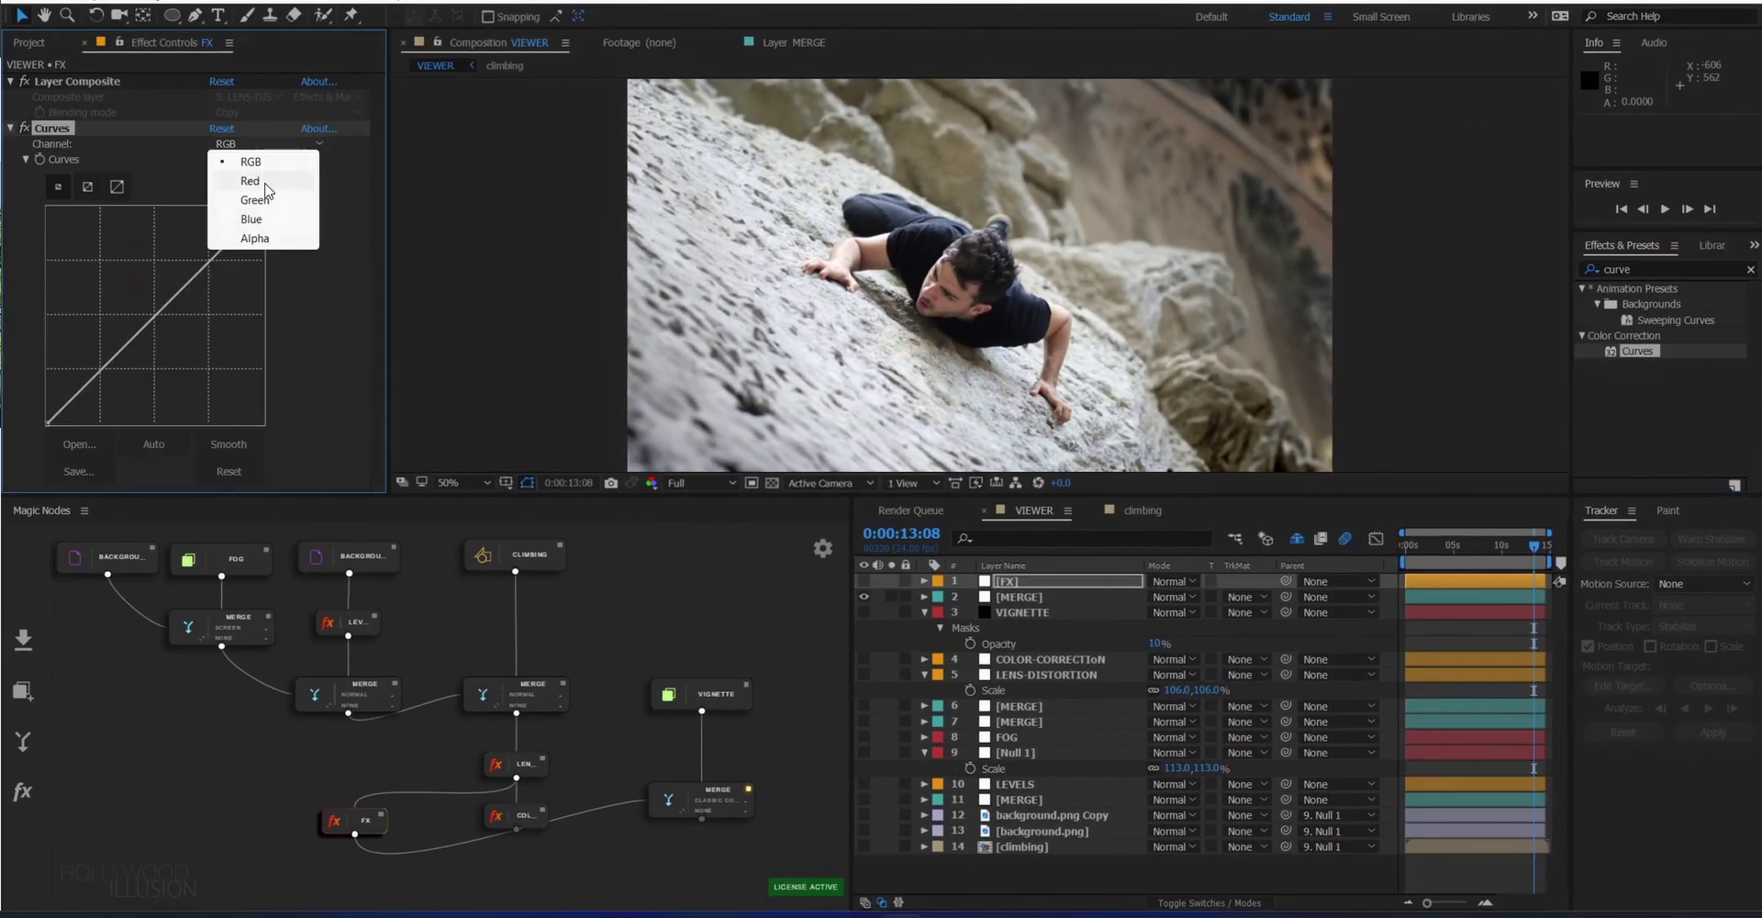
# Step: Bend the FX node's green curve and set COLOR-CORRECTION Copy's Faded Film to 10
pyautogui.click(248, 205)
pyautogui.moveTo(158, 314); pyautogui.dragTo(149, 323)
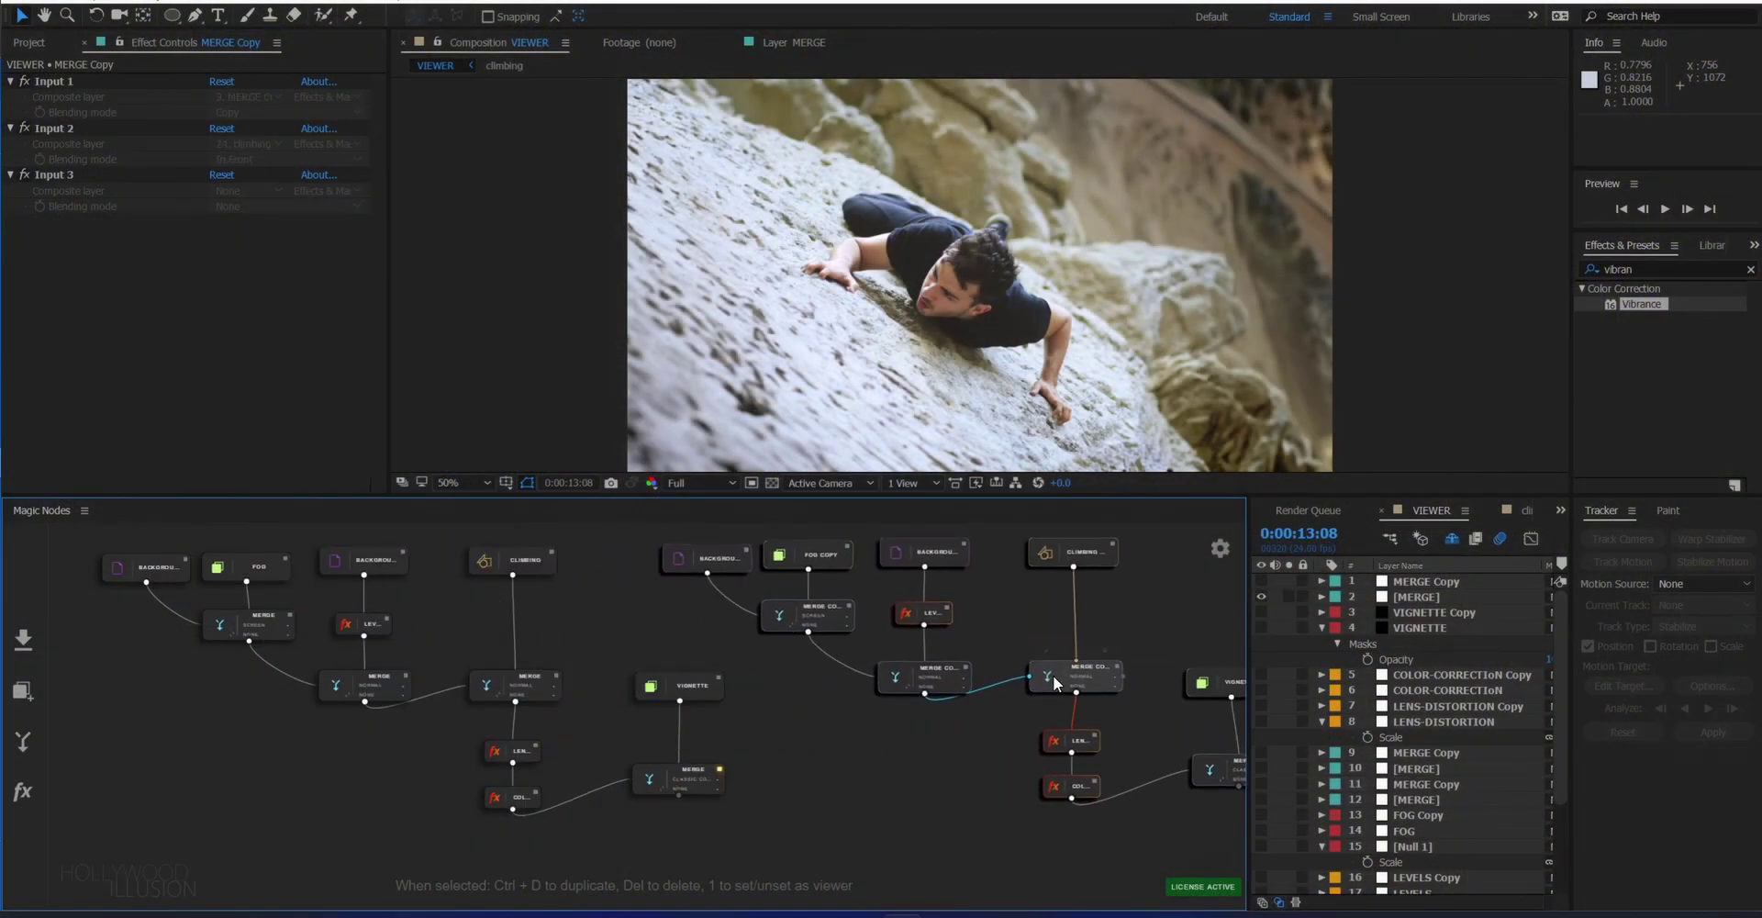
pyautogui.click(933, 817)
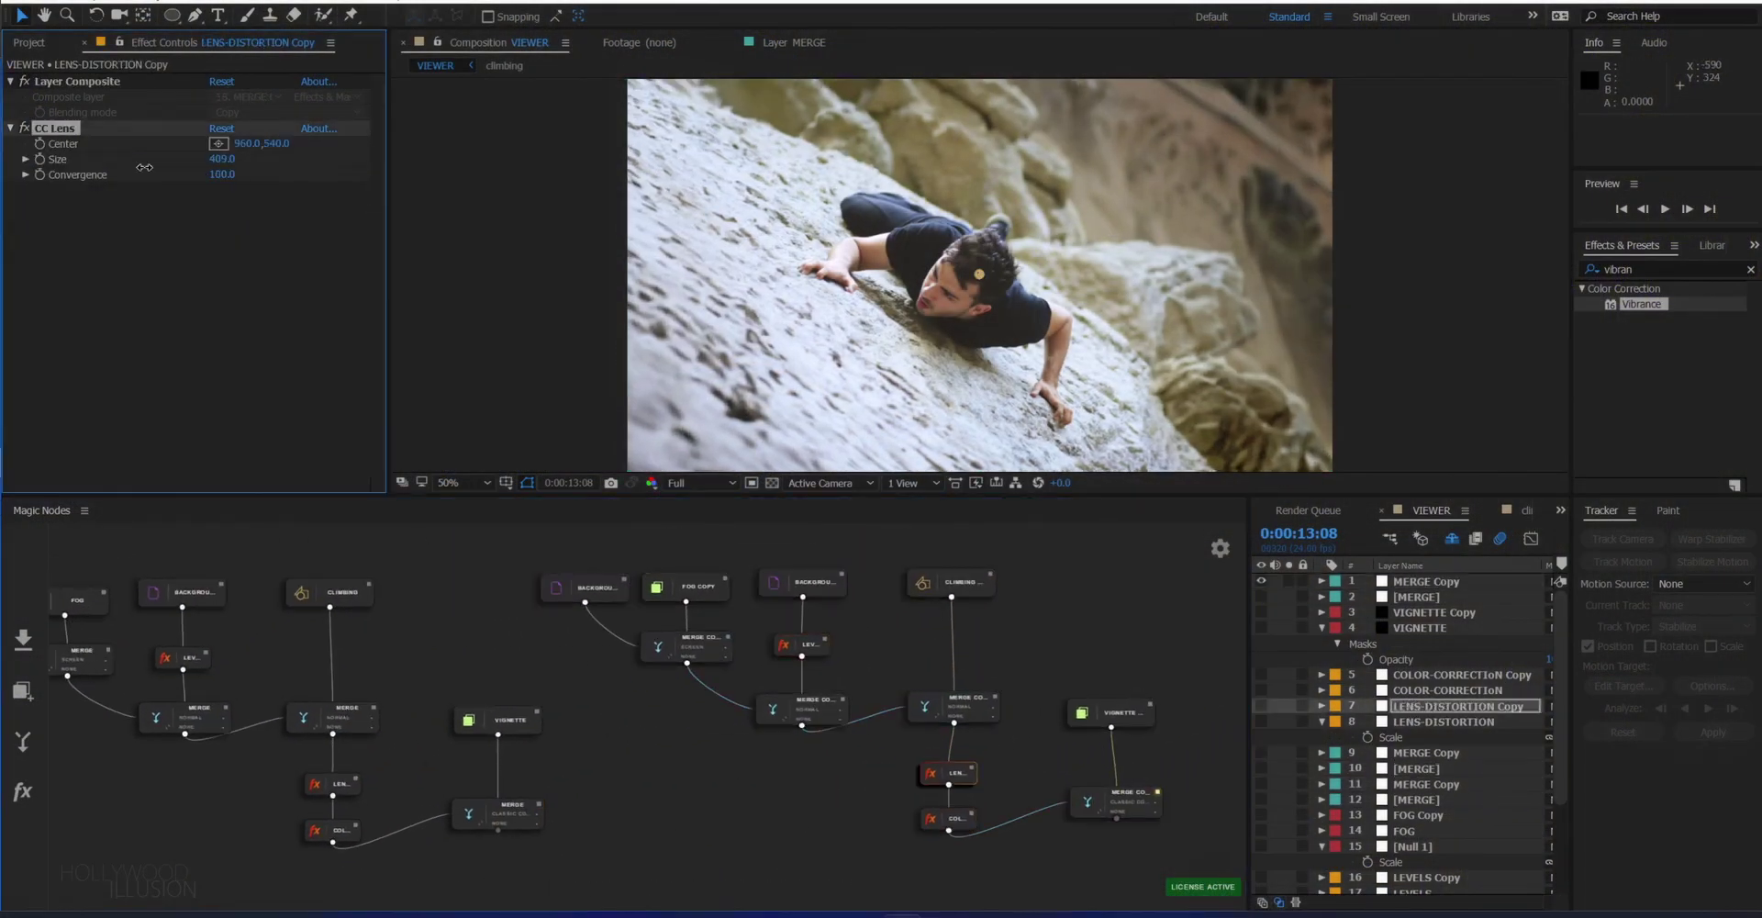
pyautogui.click(955, 813)
pyautogui.scroll(1, 244, 175)
pyautogui.scroll(-3, 240, 229)
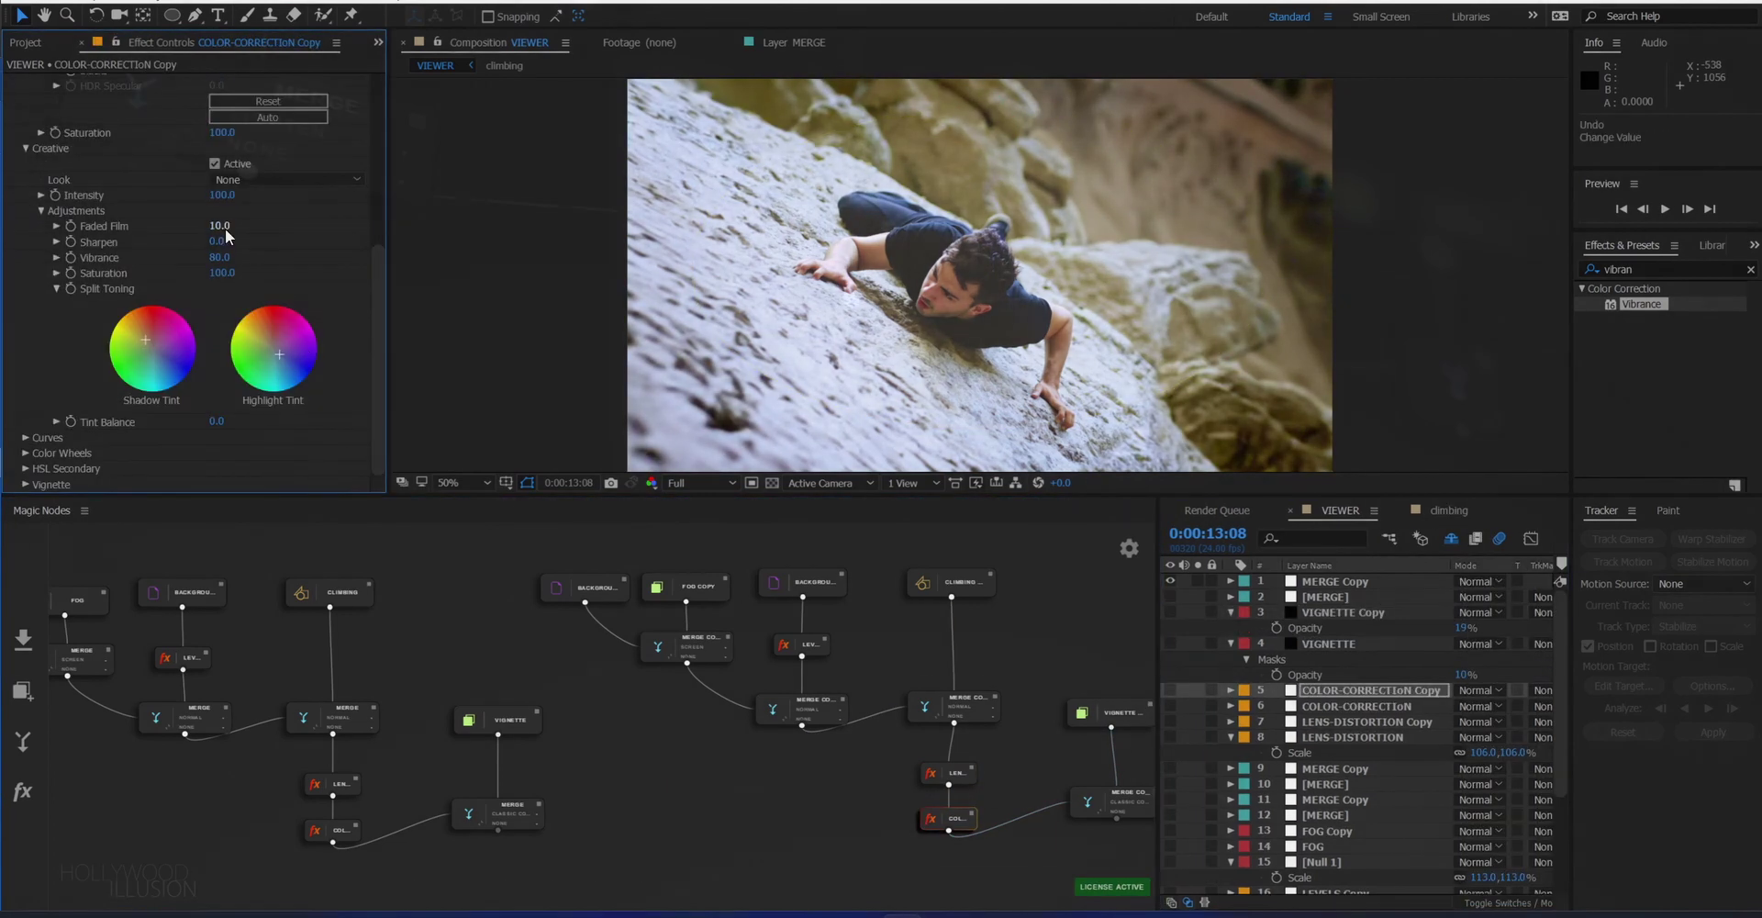